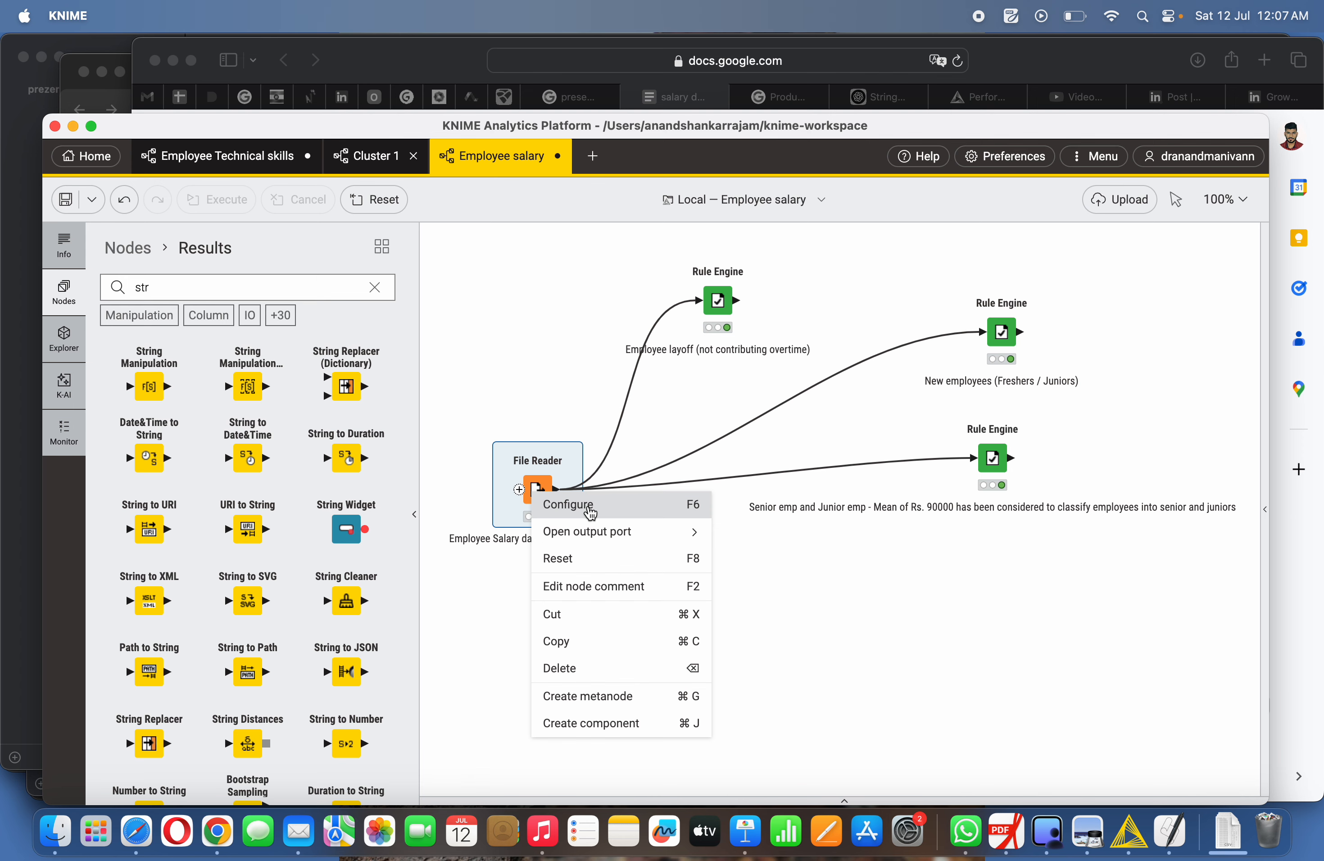
# - Open the File Reader's output table to examine the employee salary data, then close it
pyautogui.moveTo(680, 532)
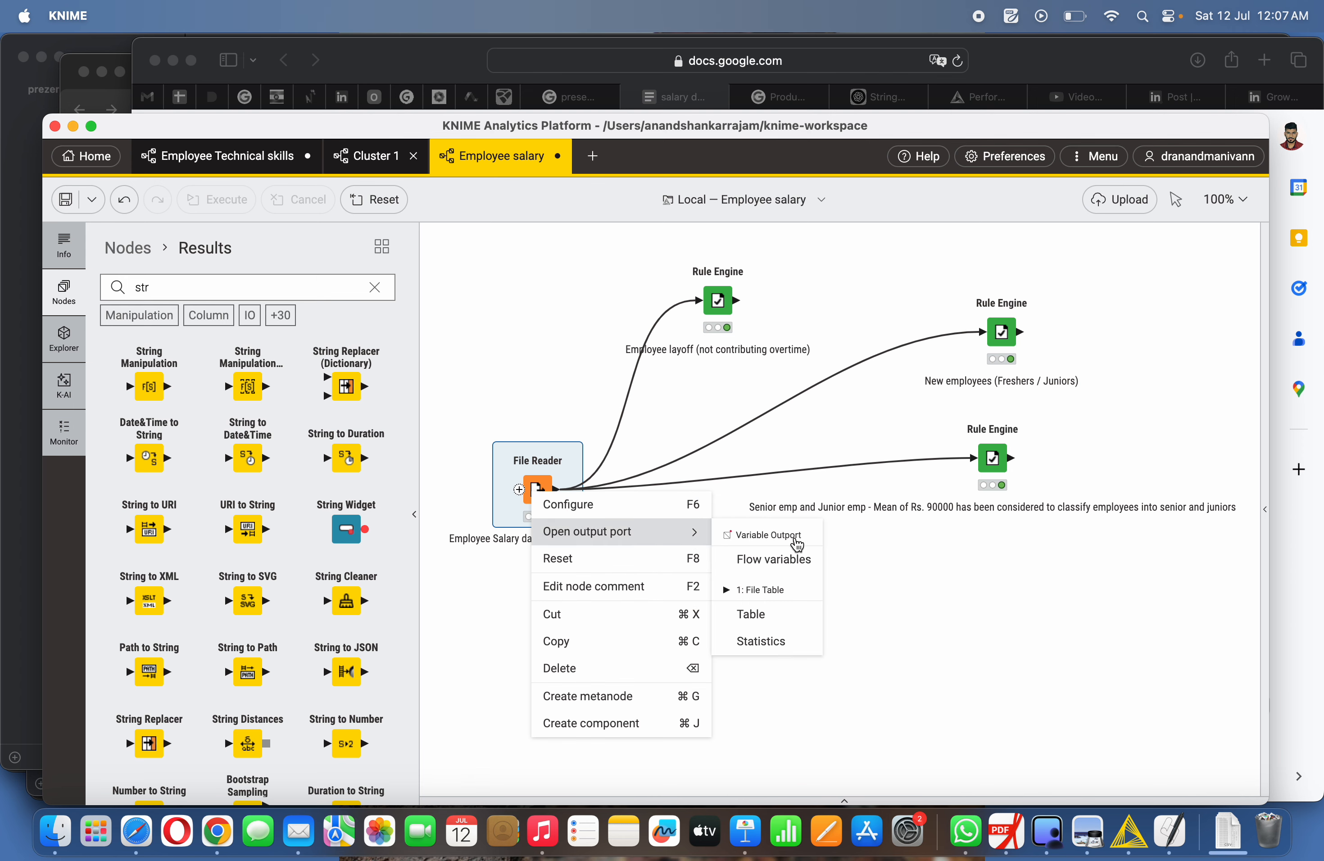
pyautogui.click(750, 614)
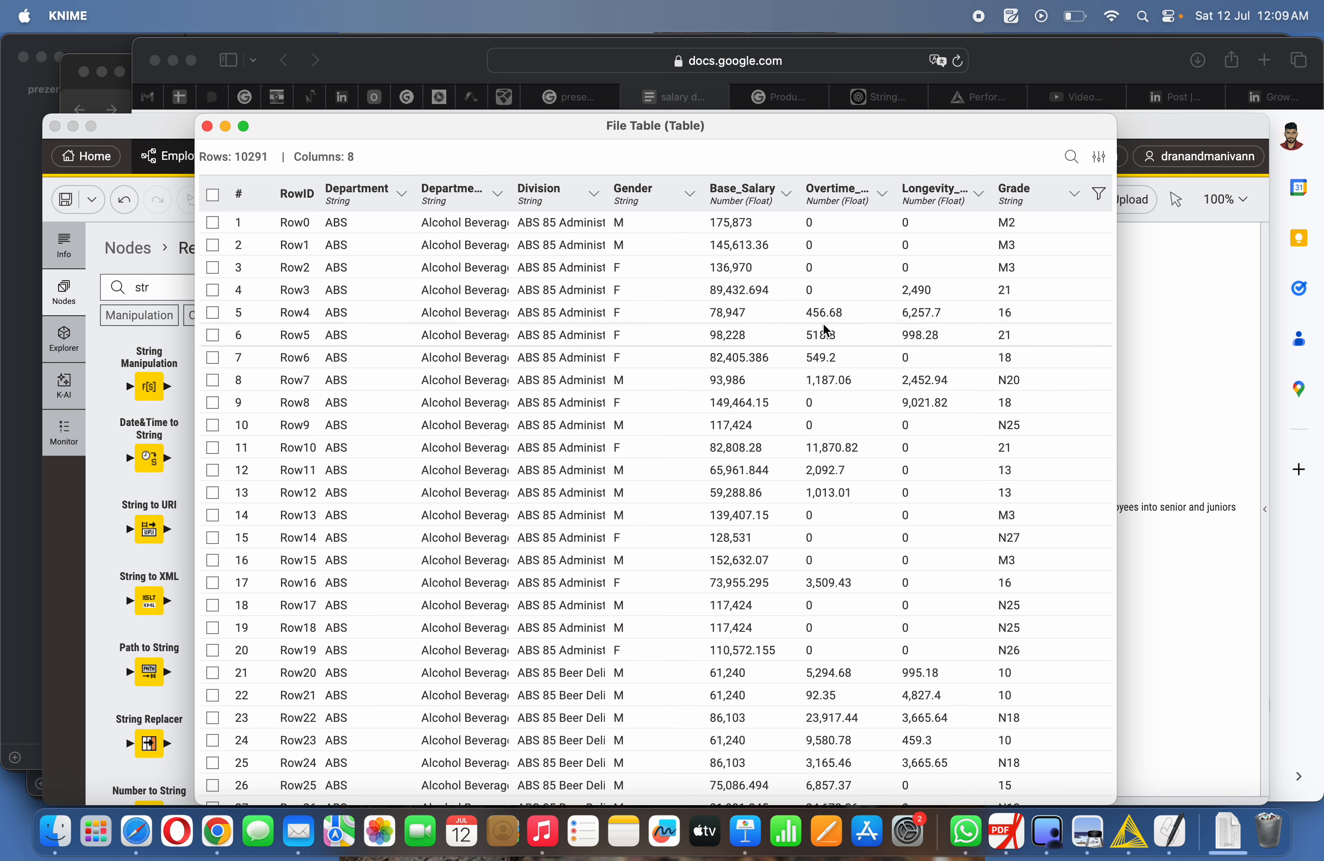
pyautogui.click(212, 313)
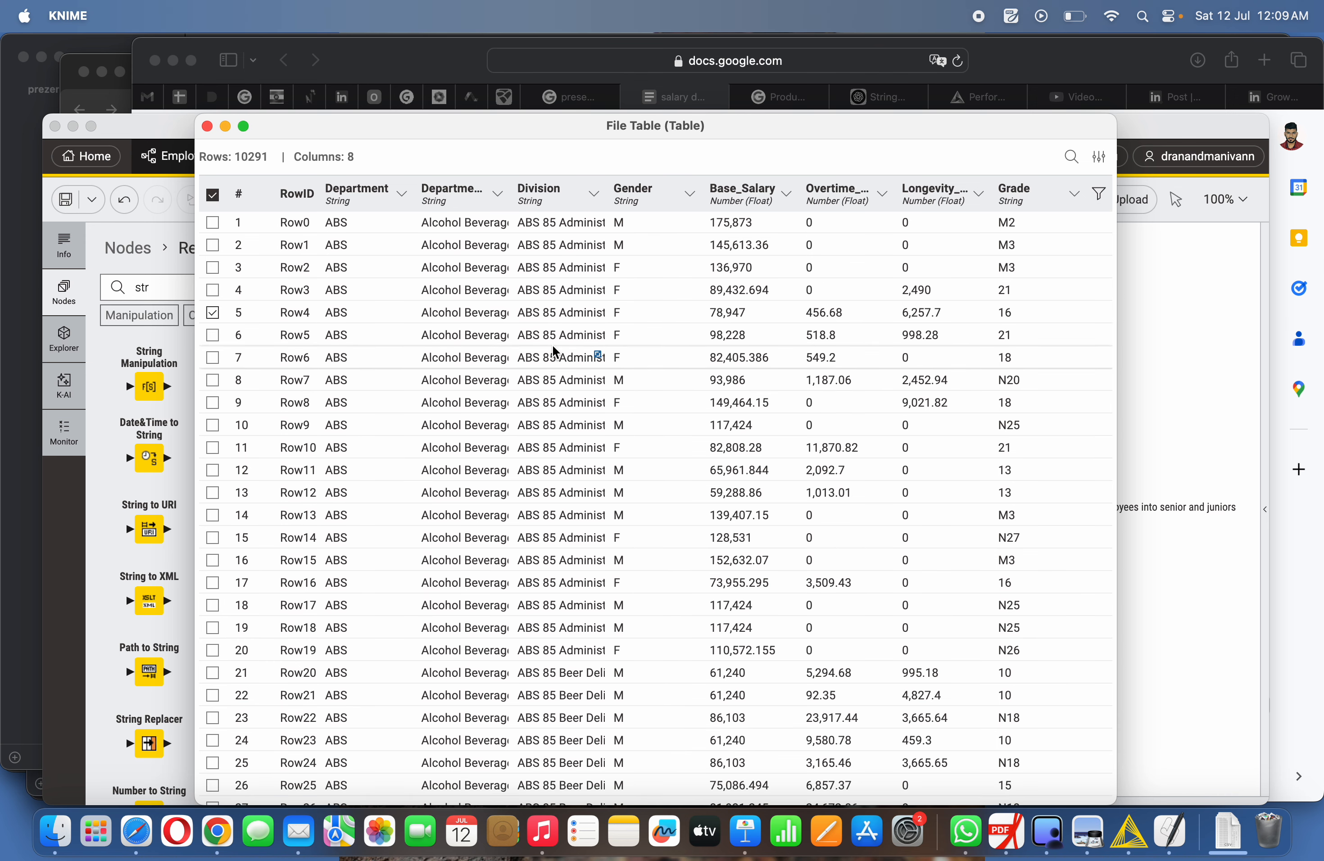
pyautogui.click(205, 128)
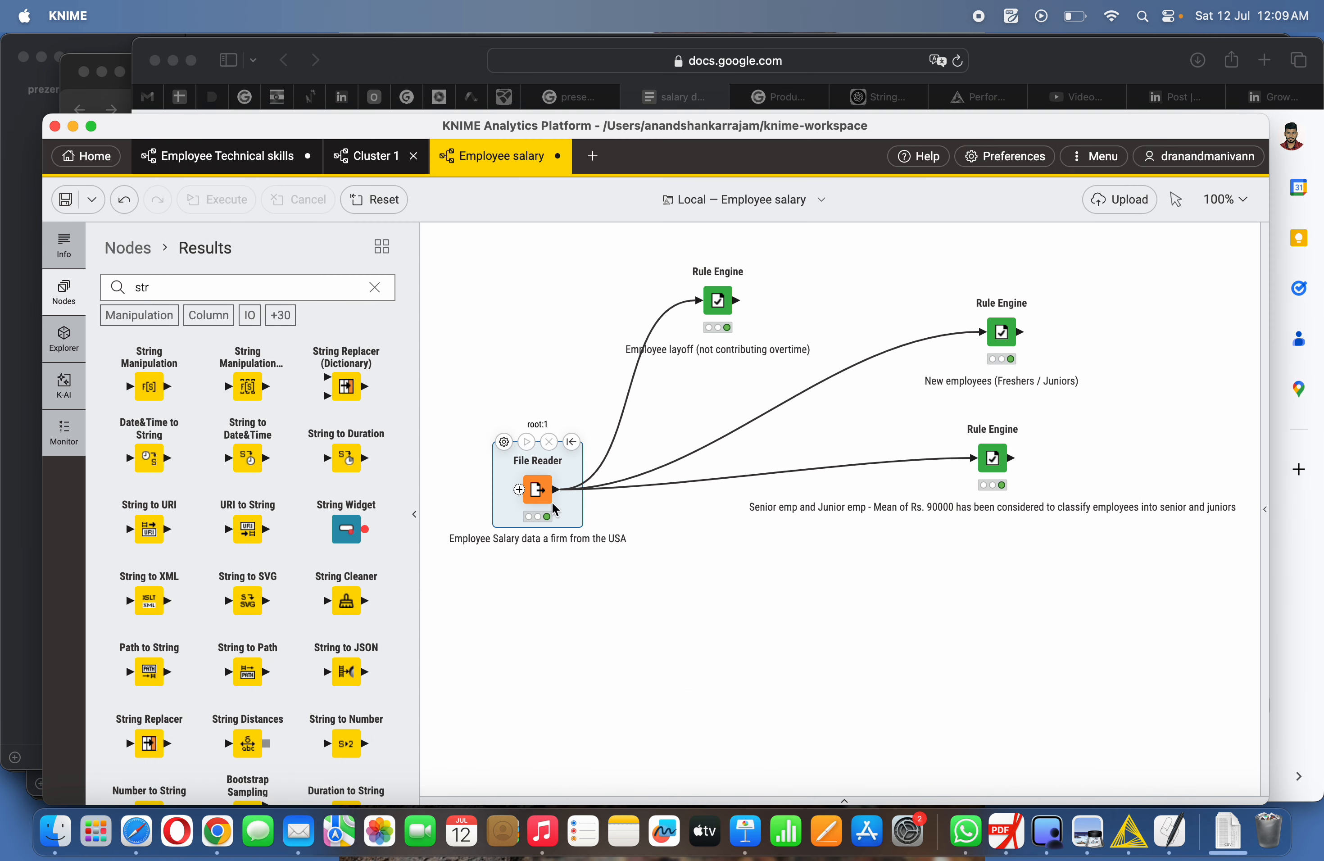
# - Move the New employees (Freshers / Juniors) Rule Engine node closer to the other nodes
pyautogui.click(785, 604)
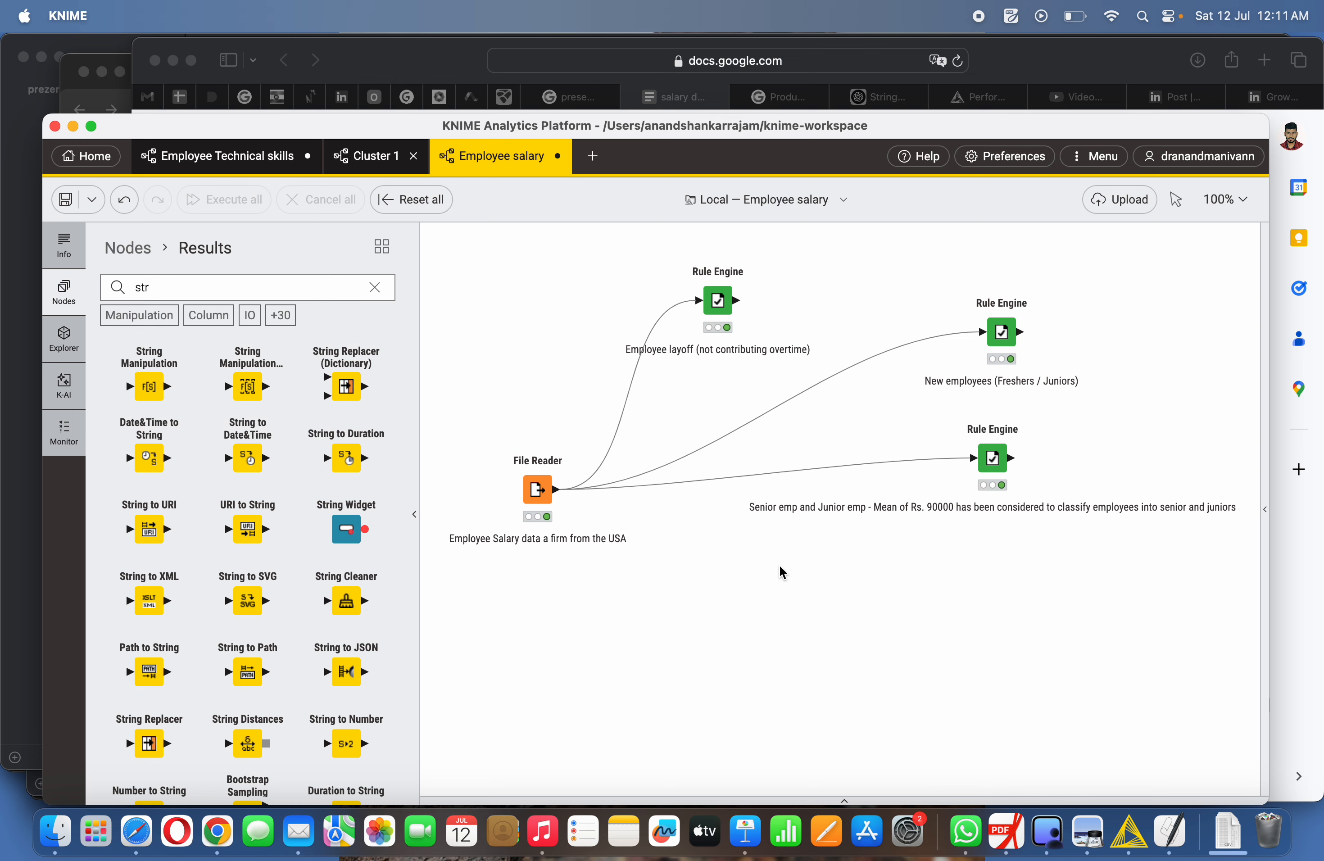
pyautogui.scroll(1, 781, 572)
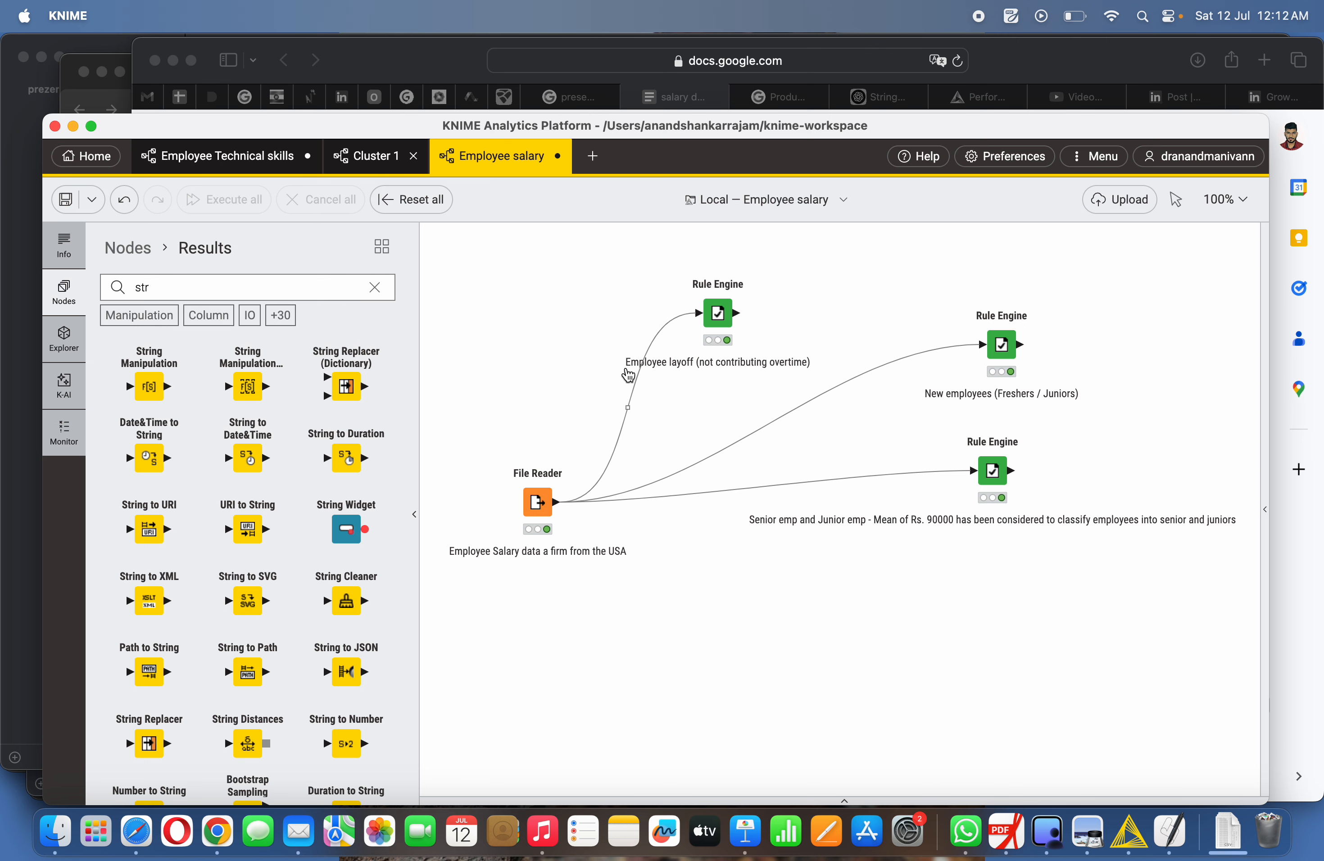
pyautogui.hscroll(3, 687, 350)
pyautogui.scroll(1, 687, 350)
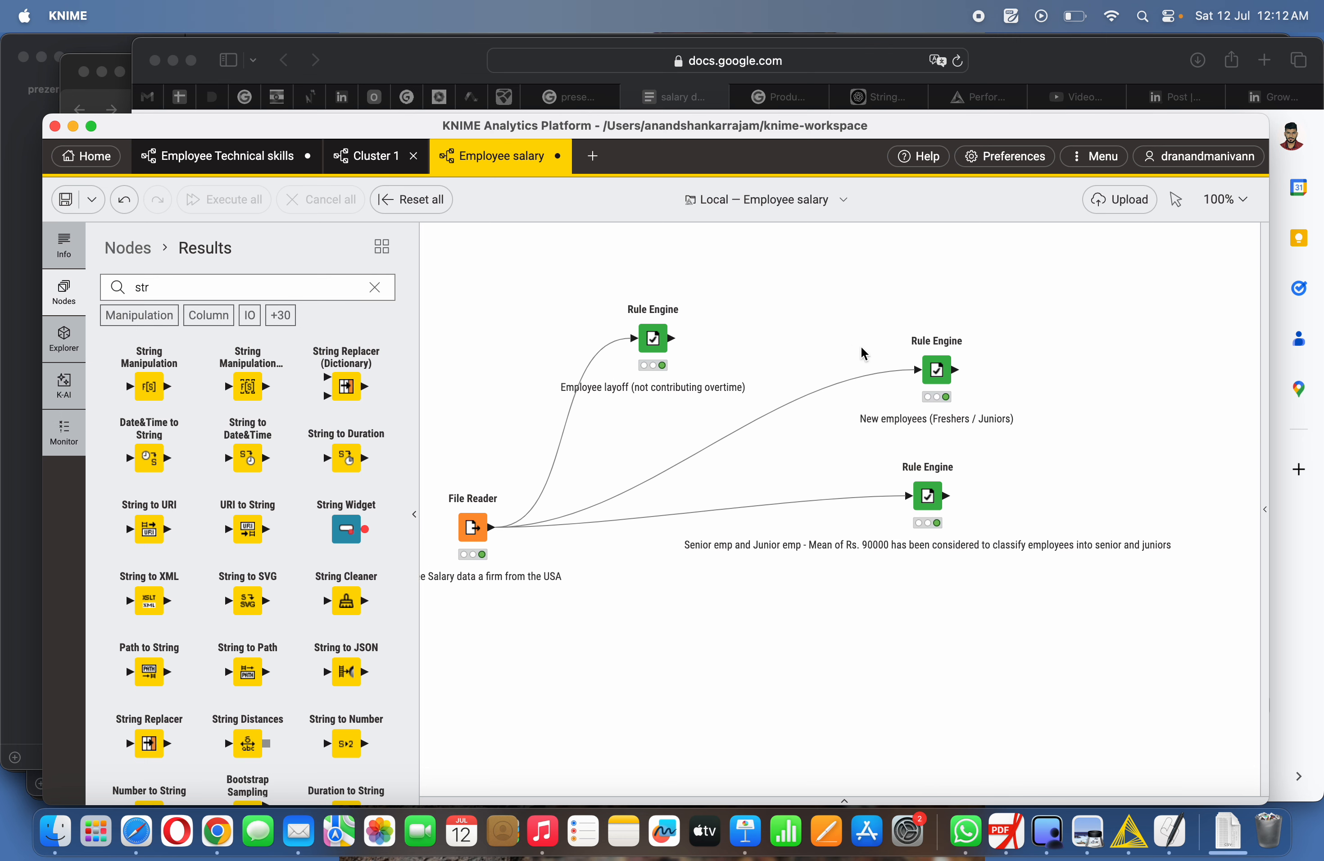
pyautogui.moveTo(933, 381); pyautogui.dragTo(856, 356)
# - Open the New employees Rule Engine configuration to review its rule, then close it
pyautogui.rightClick(856, 362)
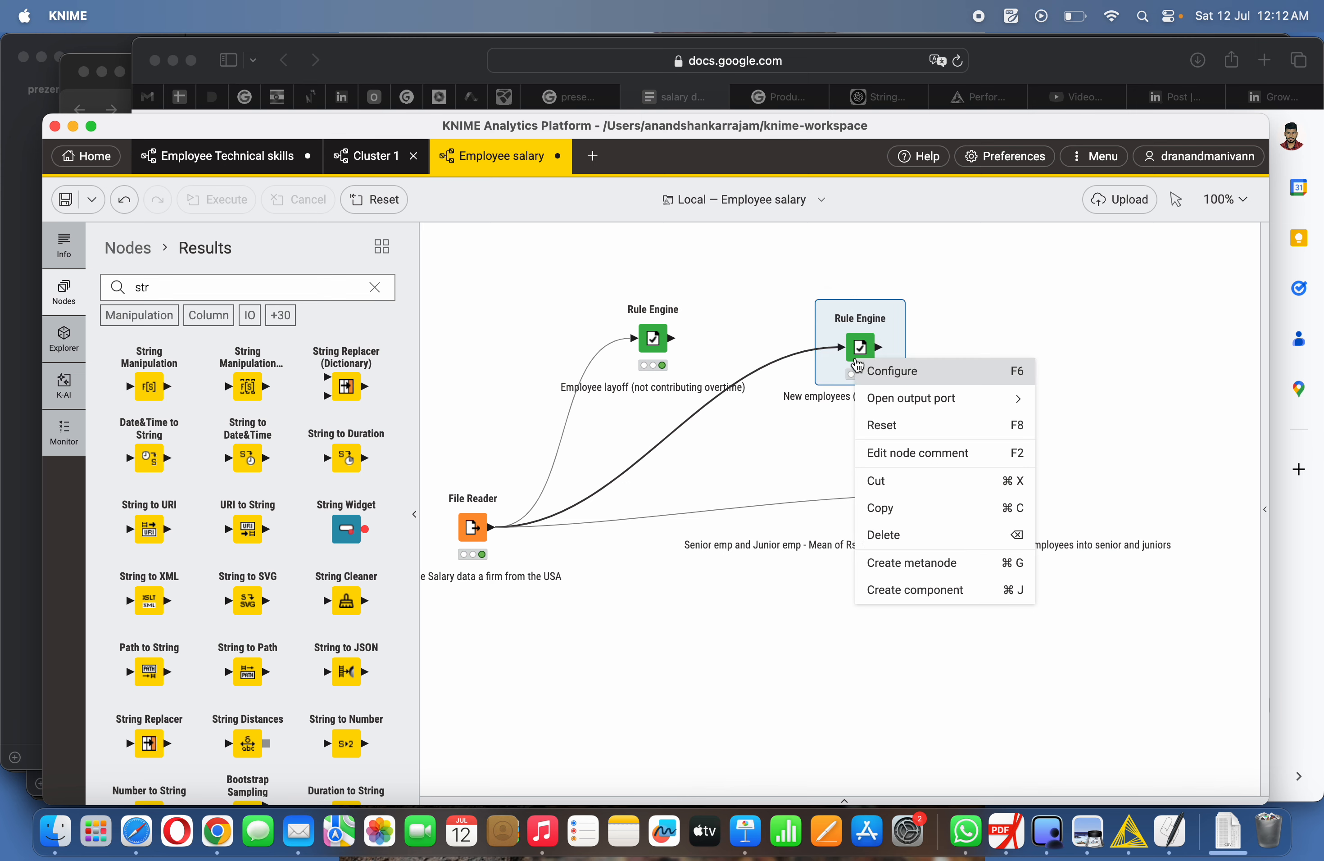
pyautogui.click(898, 372)
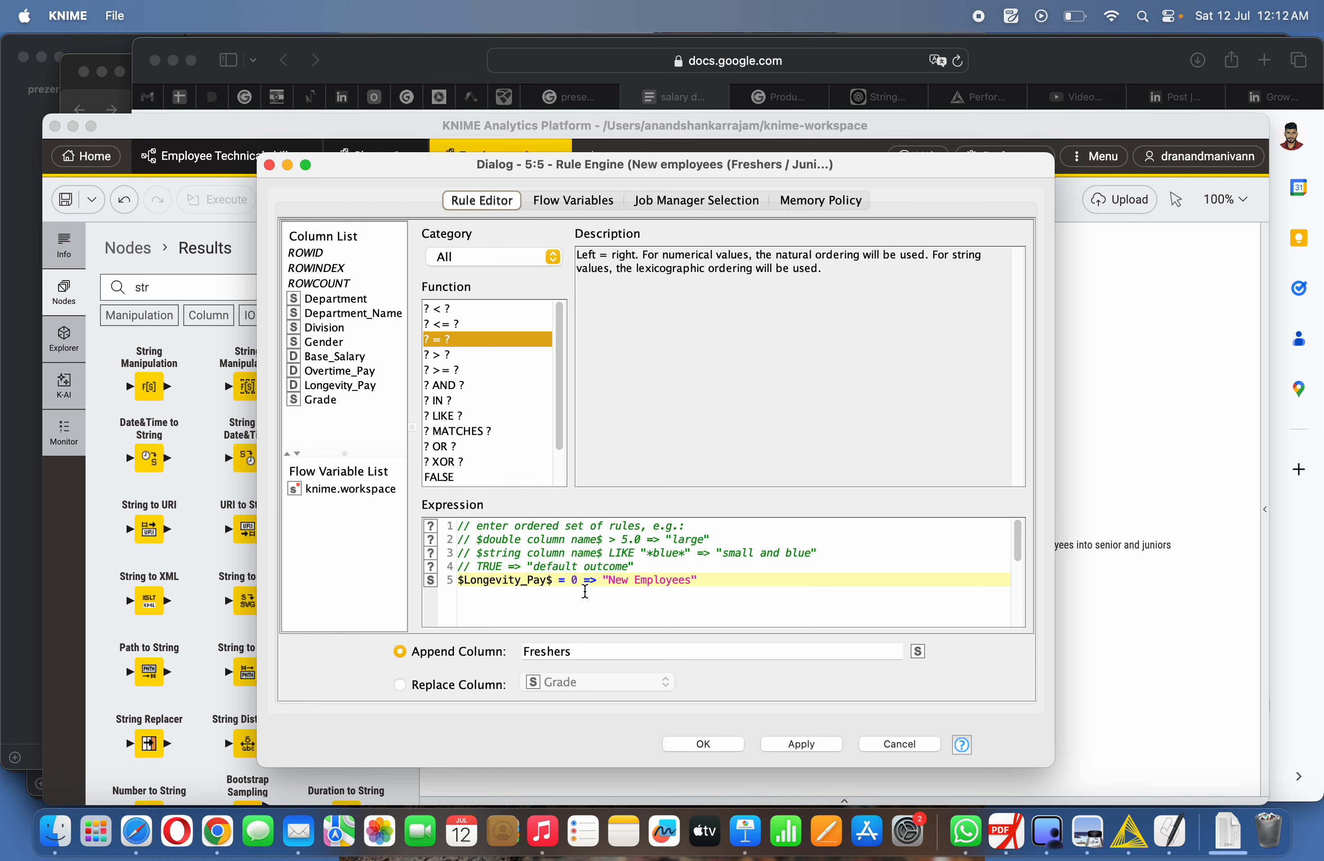
pyautogui.click(269, 164)
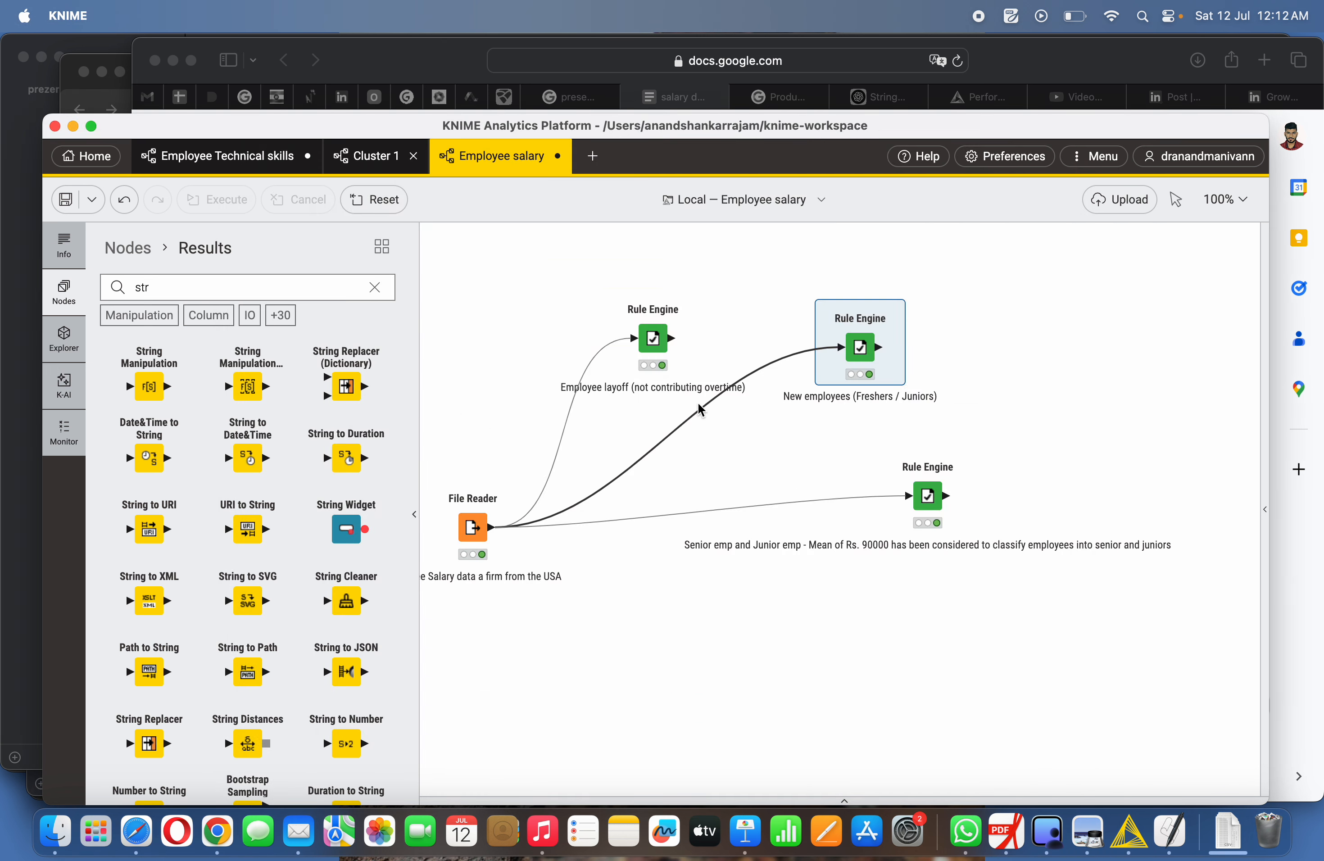
# - Open the File Reader's output table again to examine the Longevity_Pay column, then close it
pyautogui.rightClick(476, 528)
pyautogui.moveTo(598, 574)
pyautogui.click(693, 653)
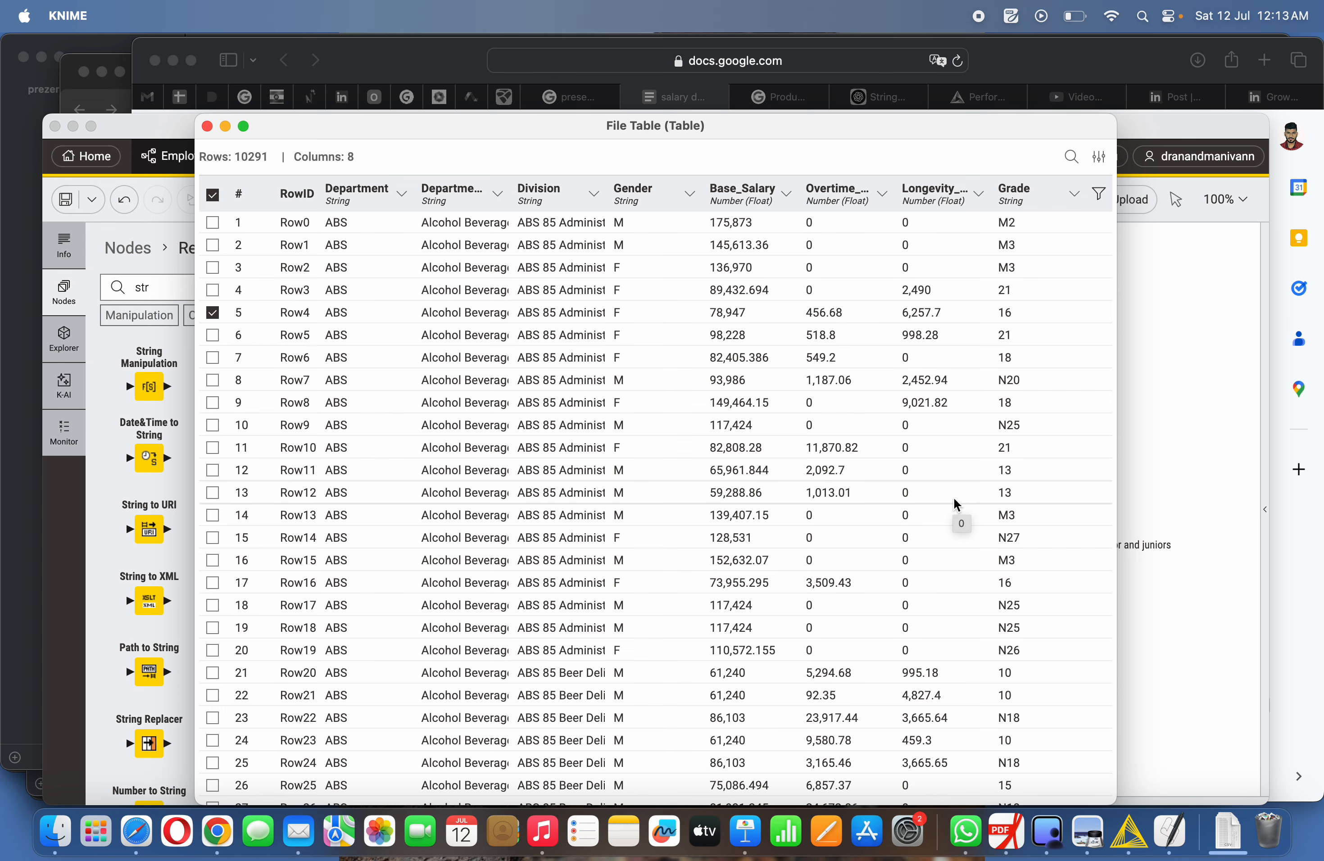
pyautogui.scroll(-5, 954, 497)
pyautogui.scroll(5, 954, 498)
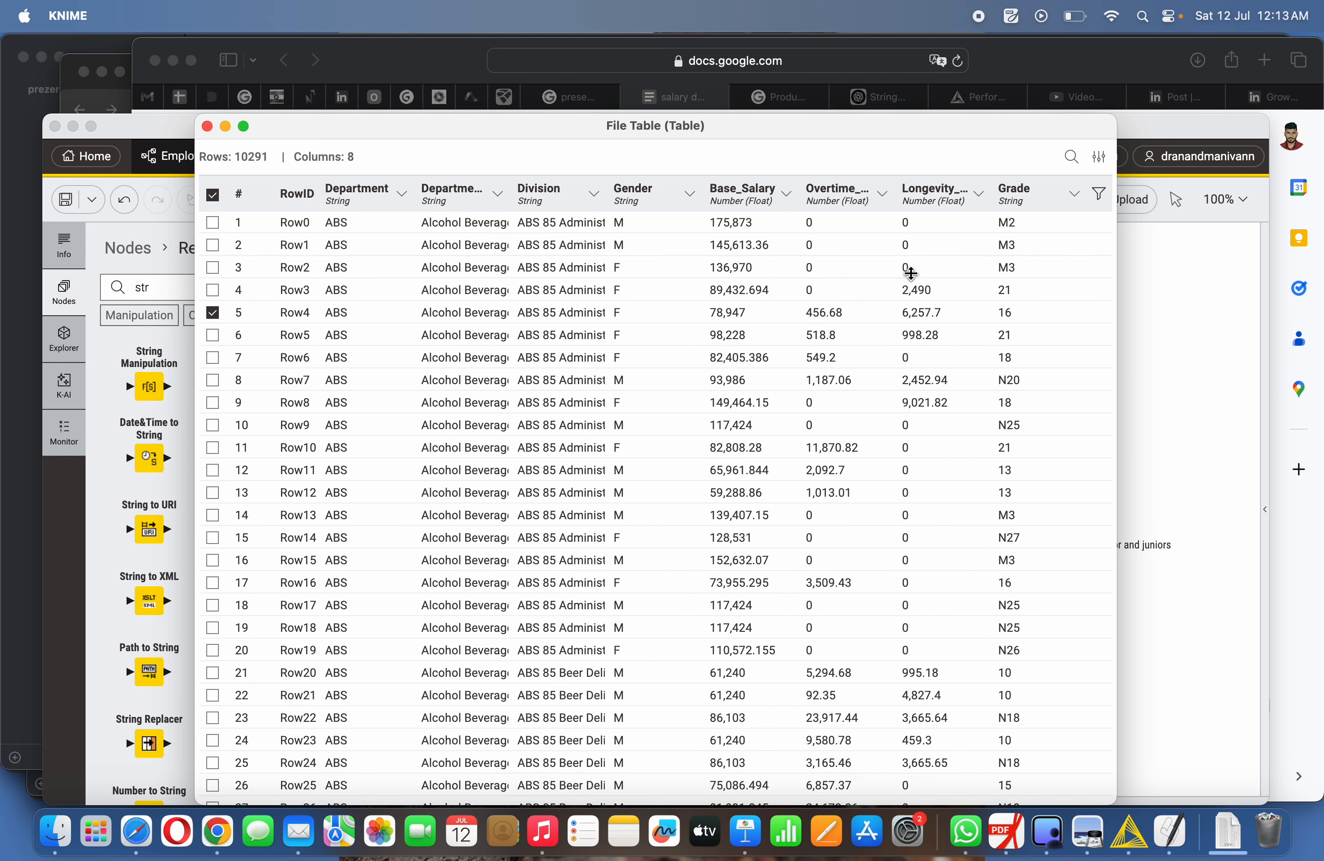
pyautogui.scroll(-3, 899, 490)
pyautogui.scroll(3, 901, 493)
pyautogui.click(1161, 385)
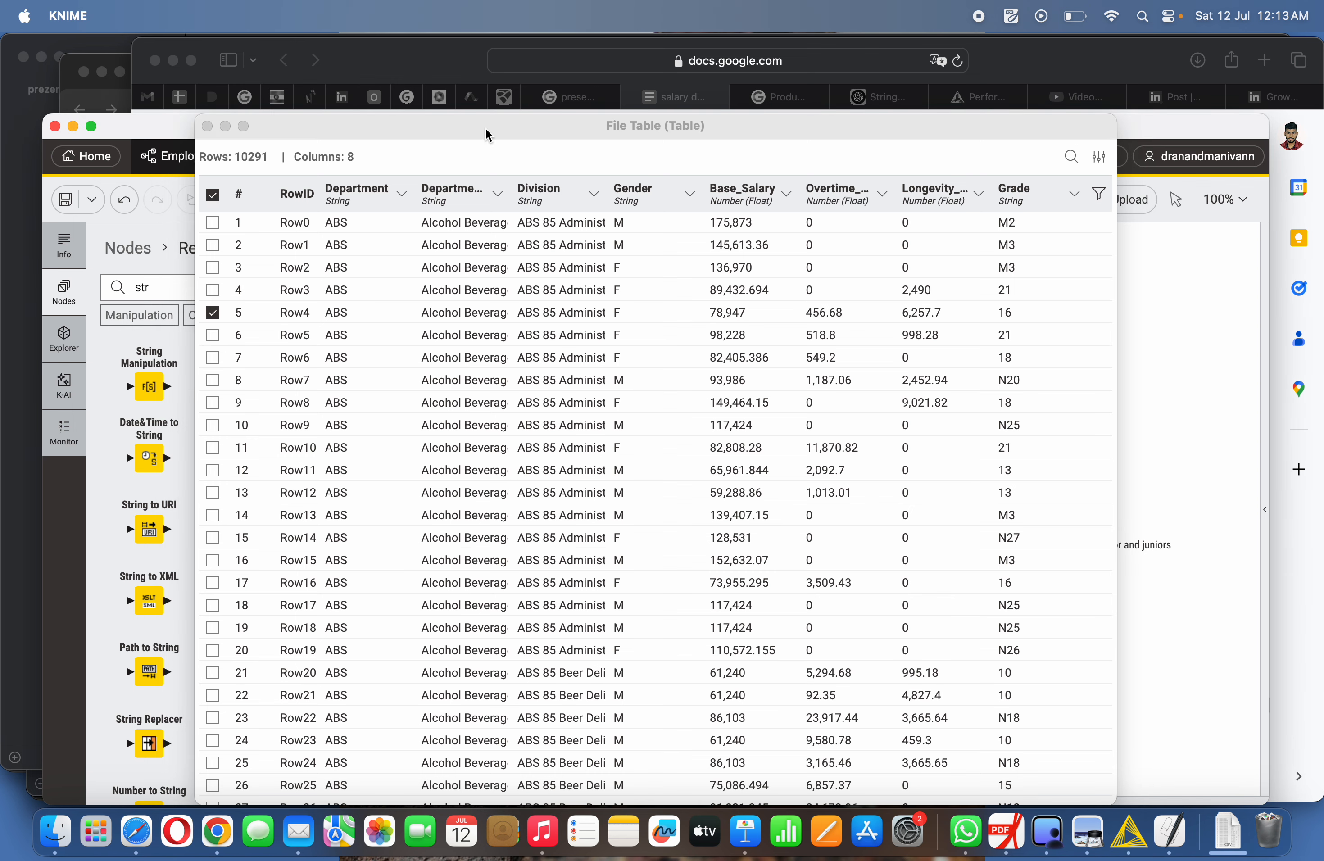
pyautogui.click(207, 126)
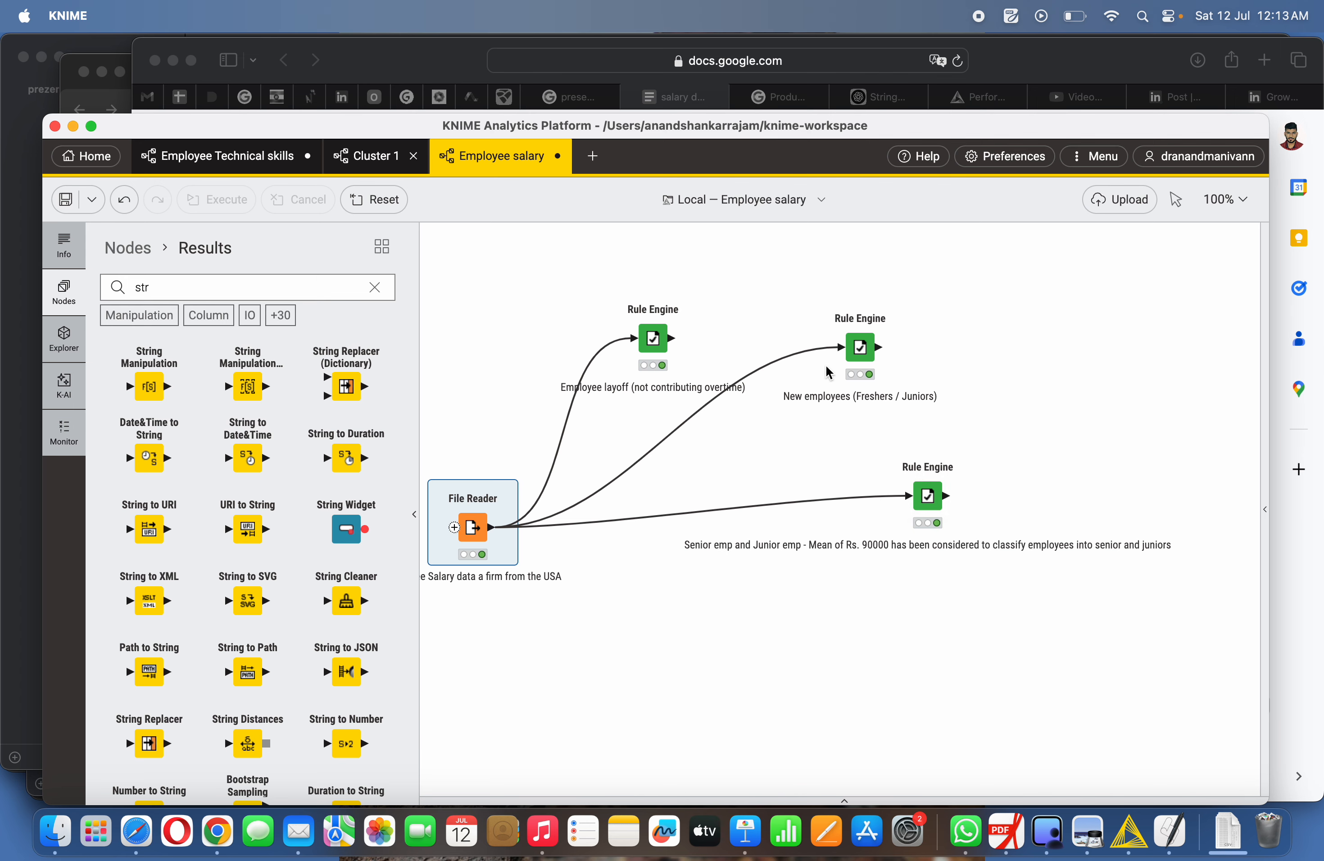
# - Reopen the New employees Rule Engine dialog to reread its Longevity_Pay rule and close it
pyautogui.rightClick(856, 352)
pyautogui.click(893, 364)
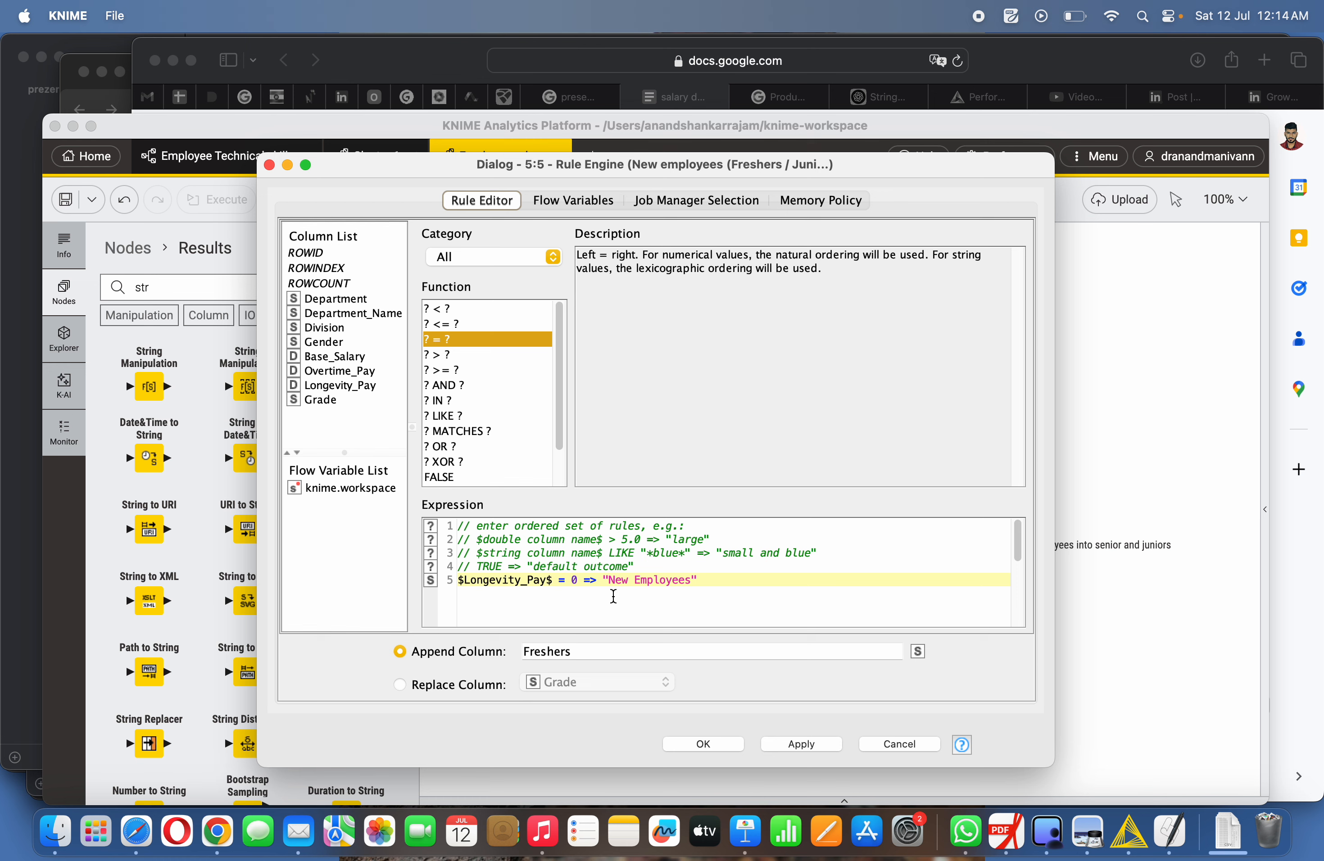
pyautogui.click(269, 166)
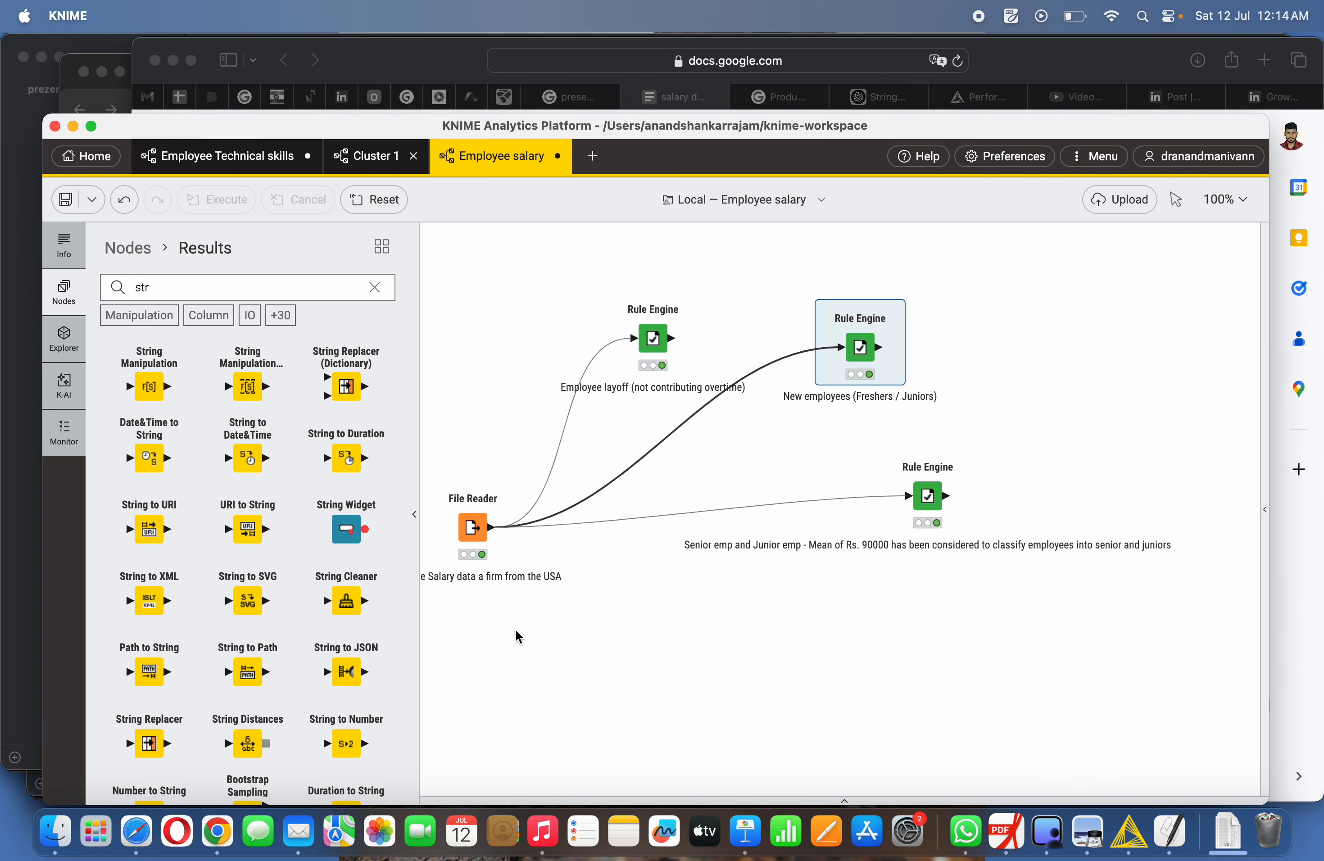
# - Search the node repository for rule, add a Rule Engine node below the workflow and connect the File Reader output to it
pyautogui.click(313, 289)
pyautogui.press('BackSpace')
pyautogui.press('BackSpace')
pyautogui.press('BackSpace')
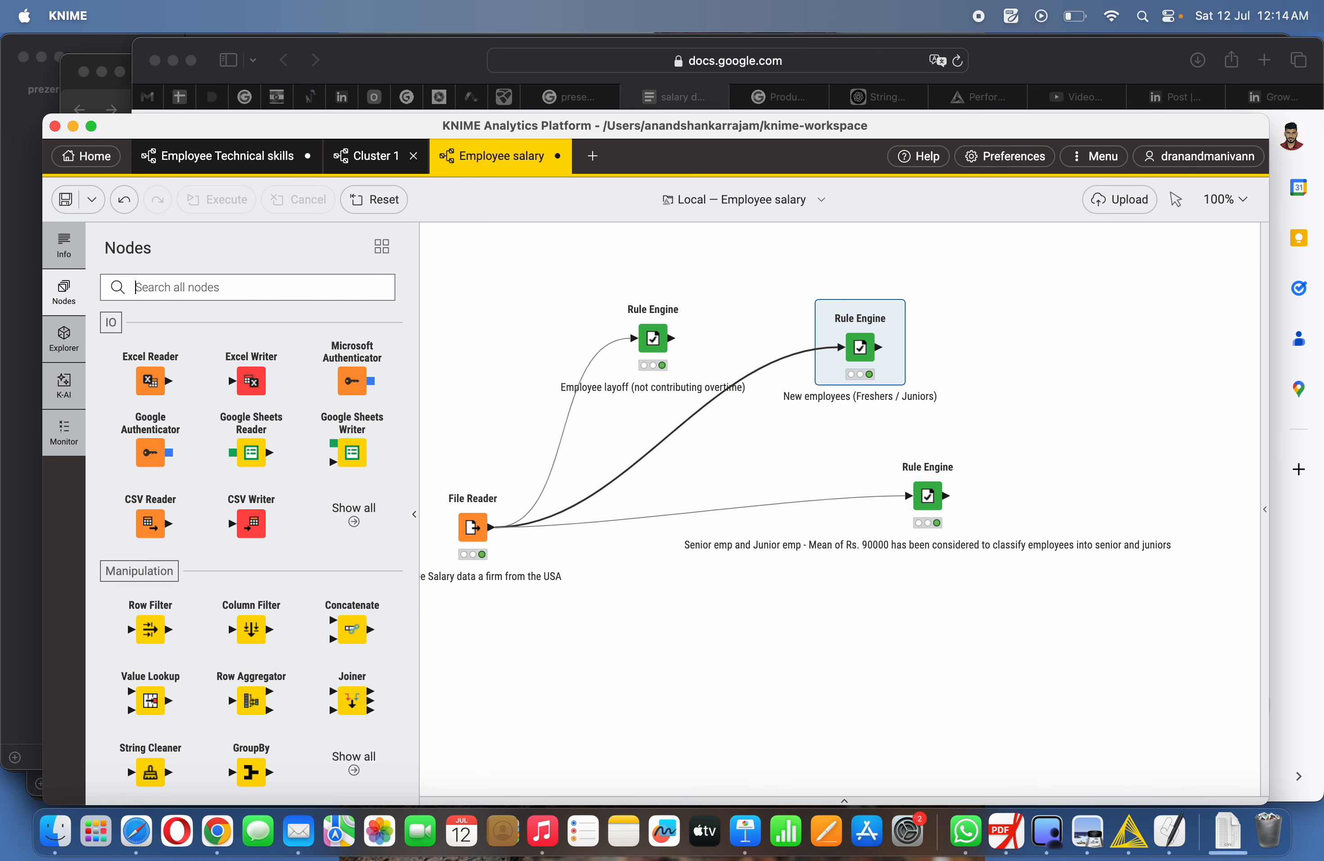
pyautogui.write('rule')
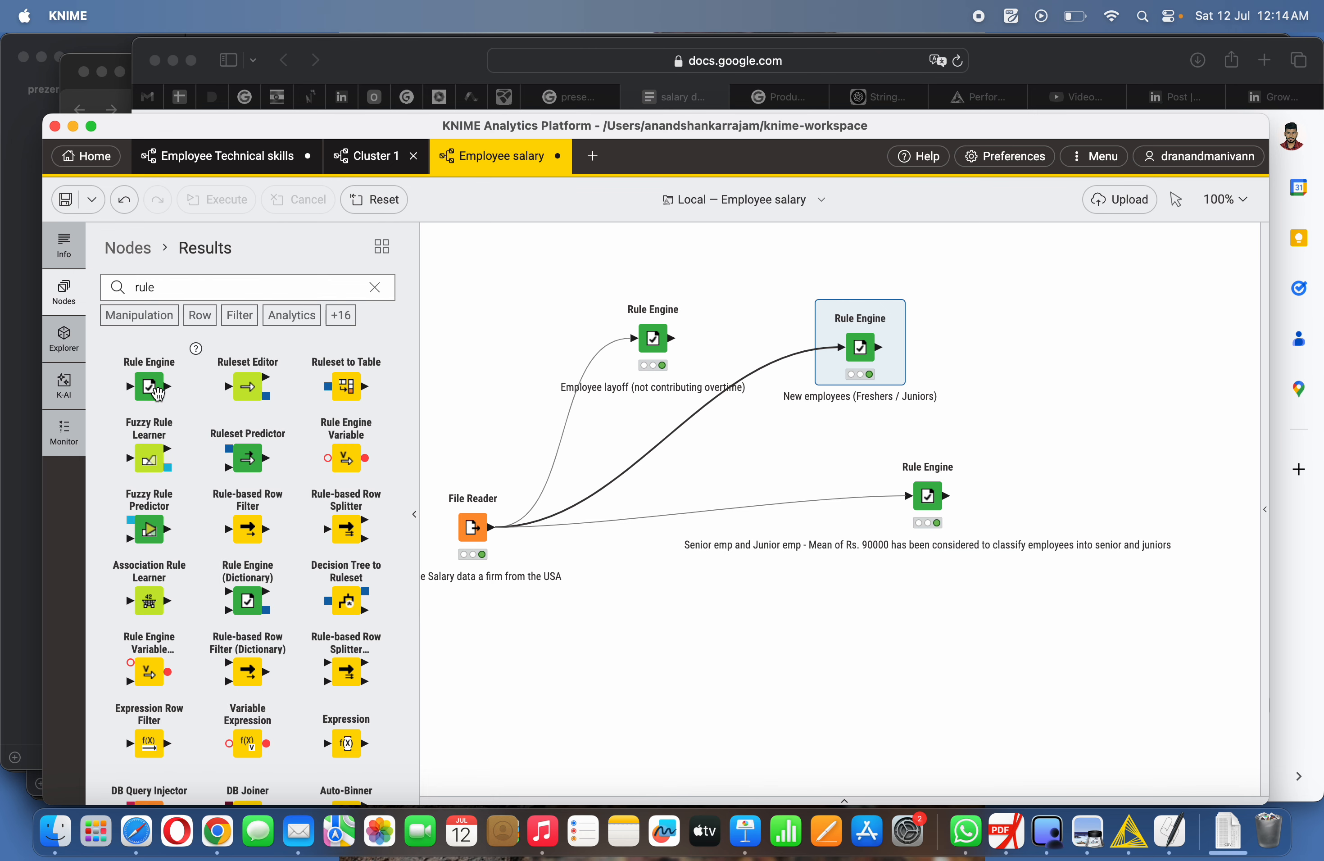
pyautogui.moveTo(158, 393); pyautogui.dragTo(798, 652)
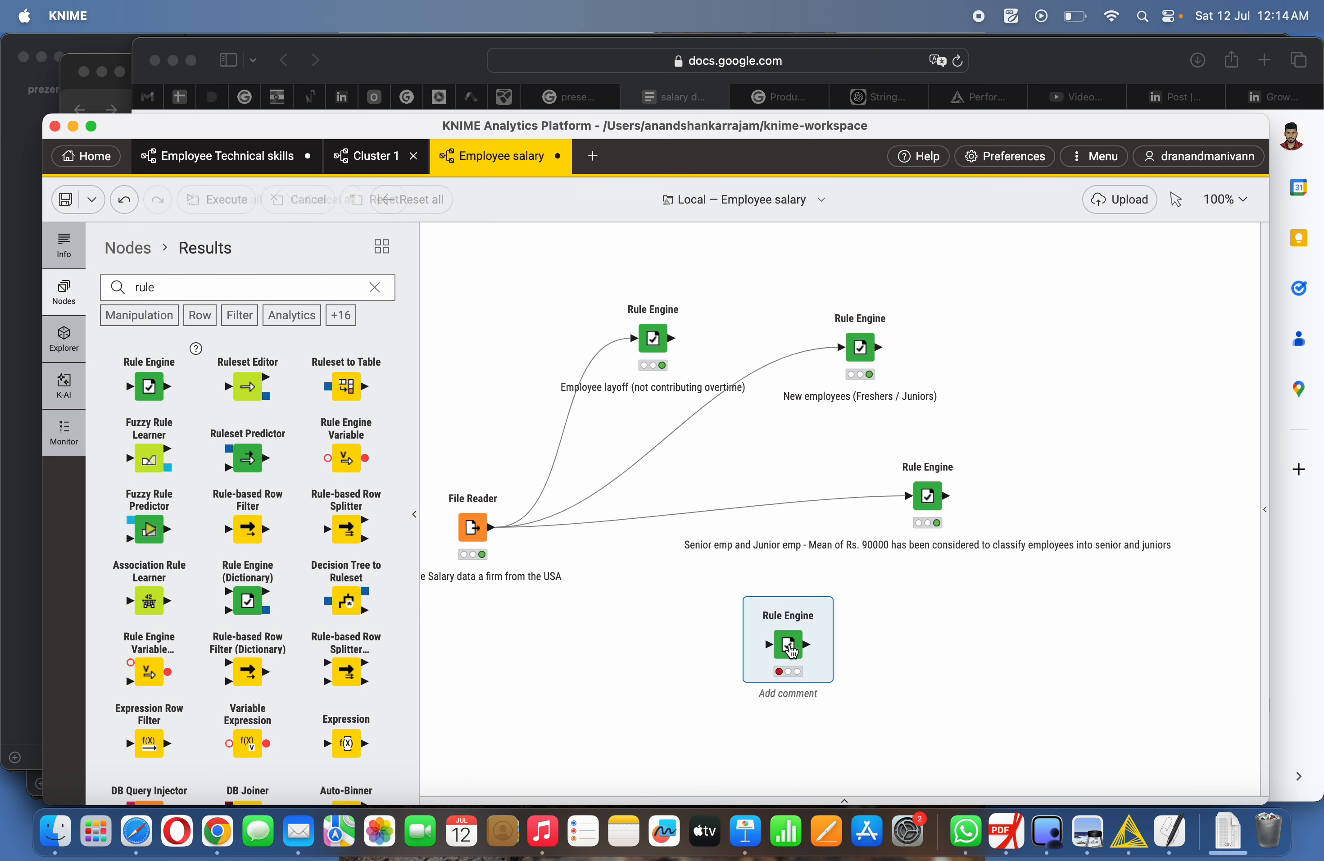
pyautogui.click(702, 669)
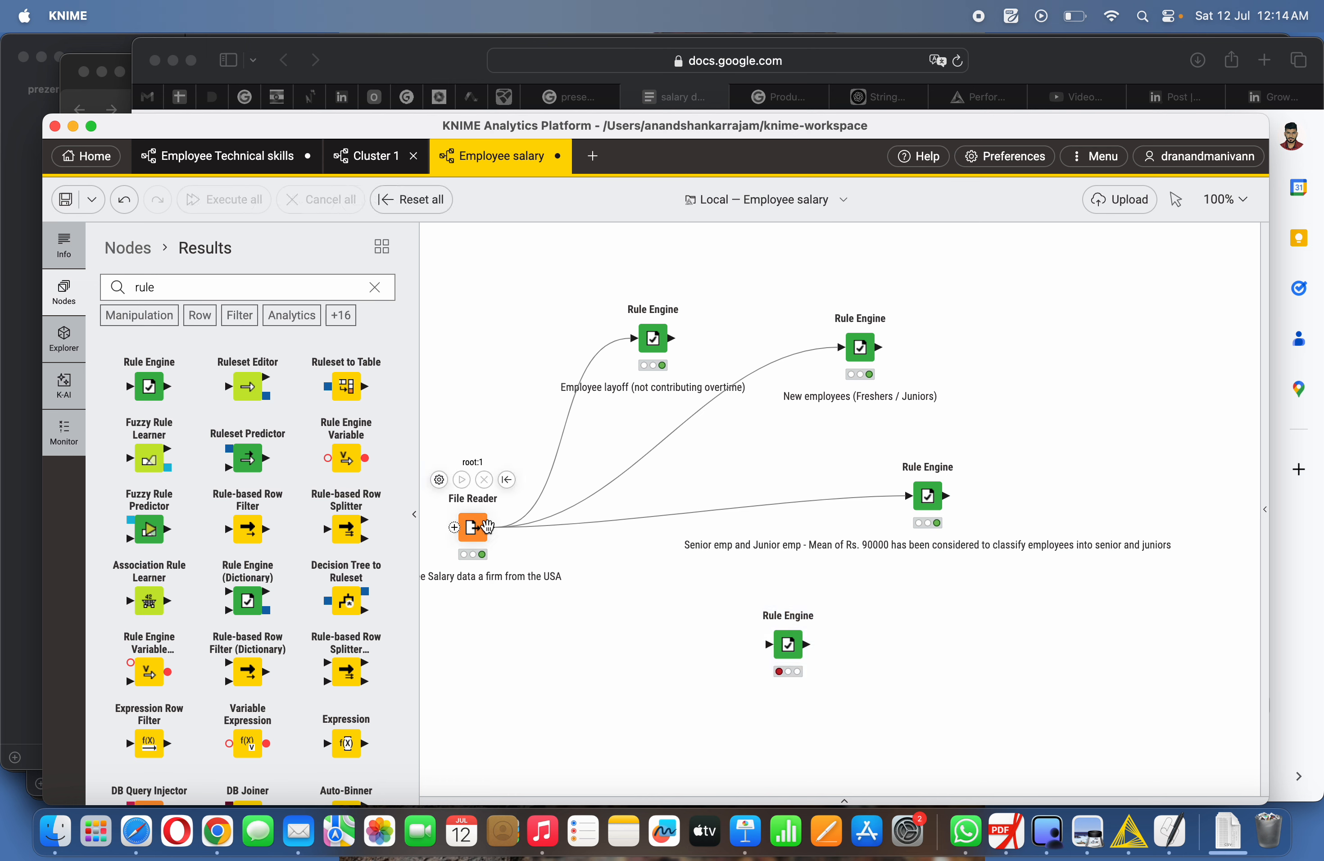
pyautogui.moveTo(494, 535); pyautogui.dragTo(789, 647)
# - Configure the new Rule Engine with the rule $Longevity_Pay$ = 0 => "Fresh Employees"
pyautogui.rightClick(790, 647)
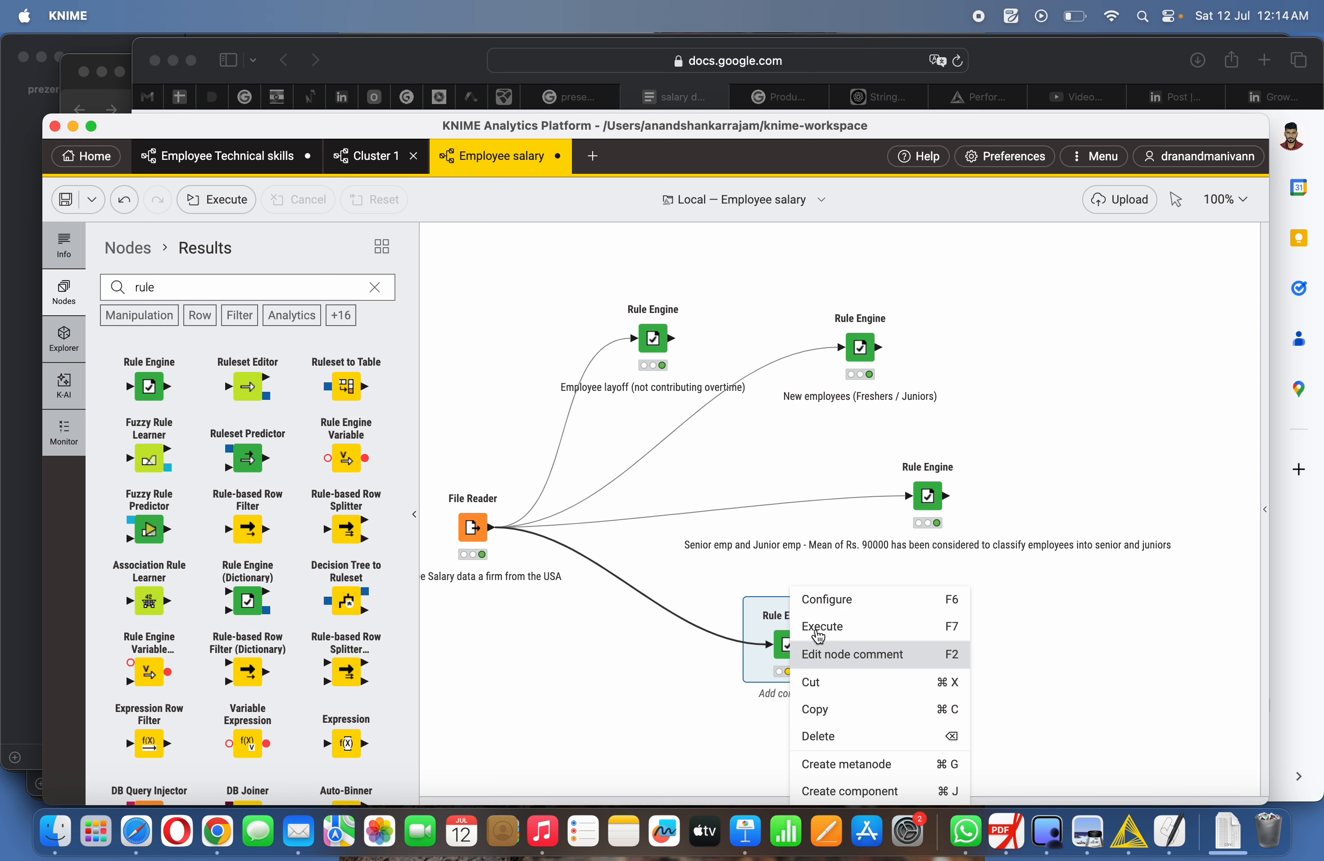
pyautogui.click(850, 605)
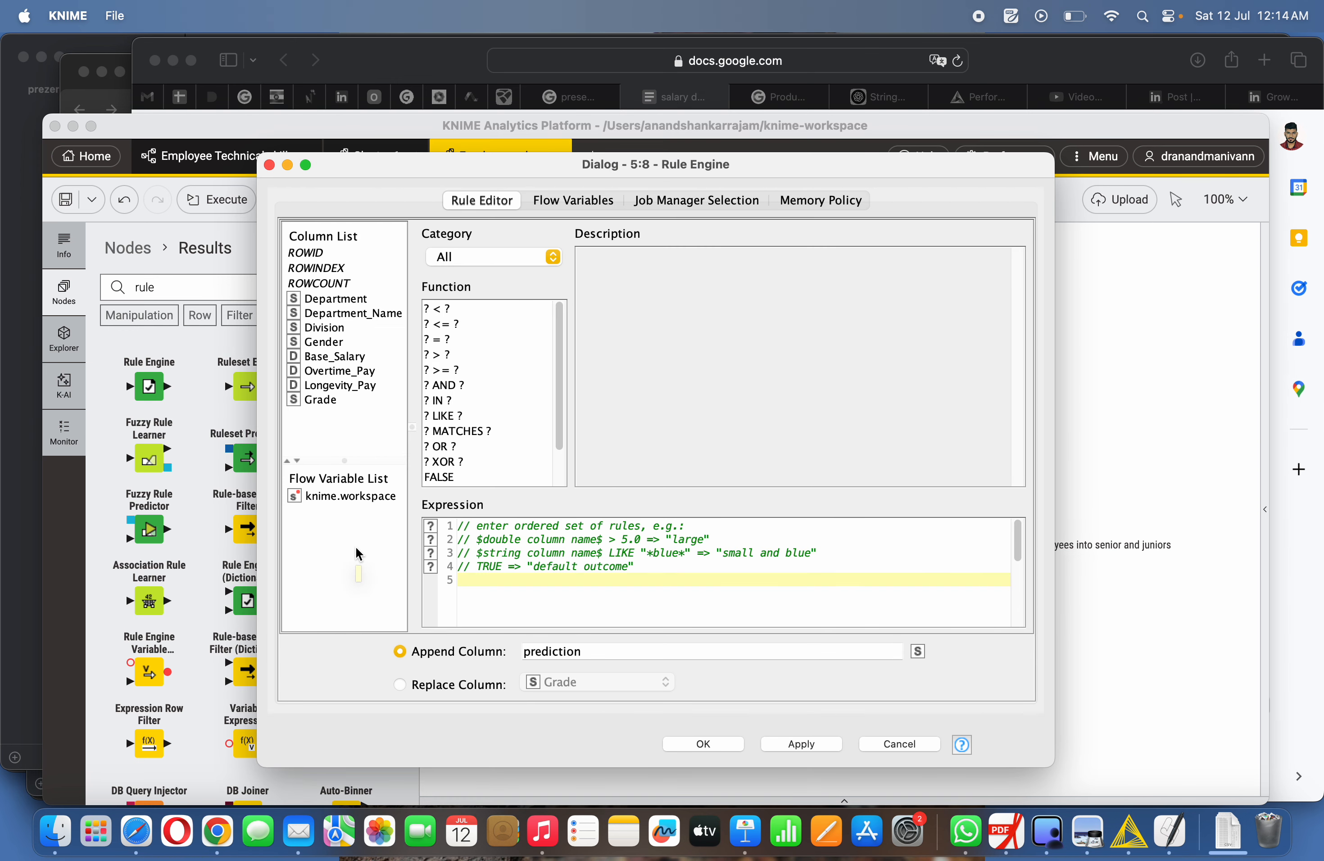
pyautogui.doubleClick(337, 385)
pyautogui.click(446, 341)
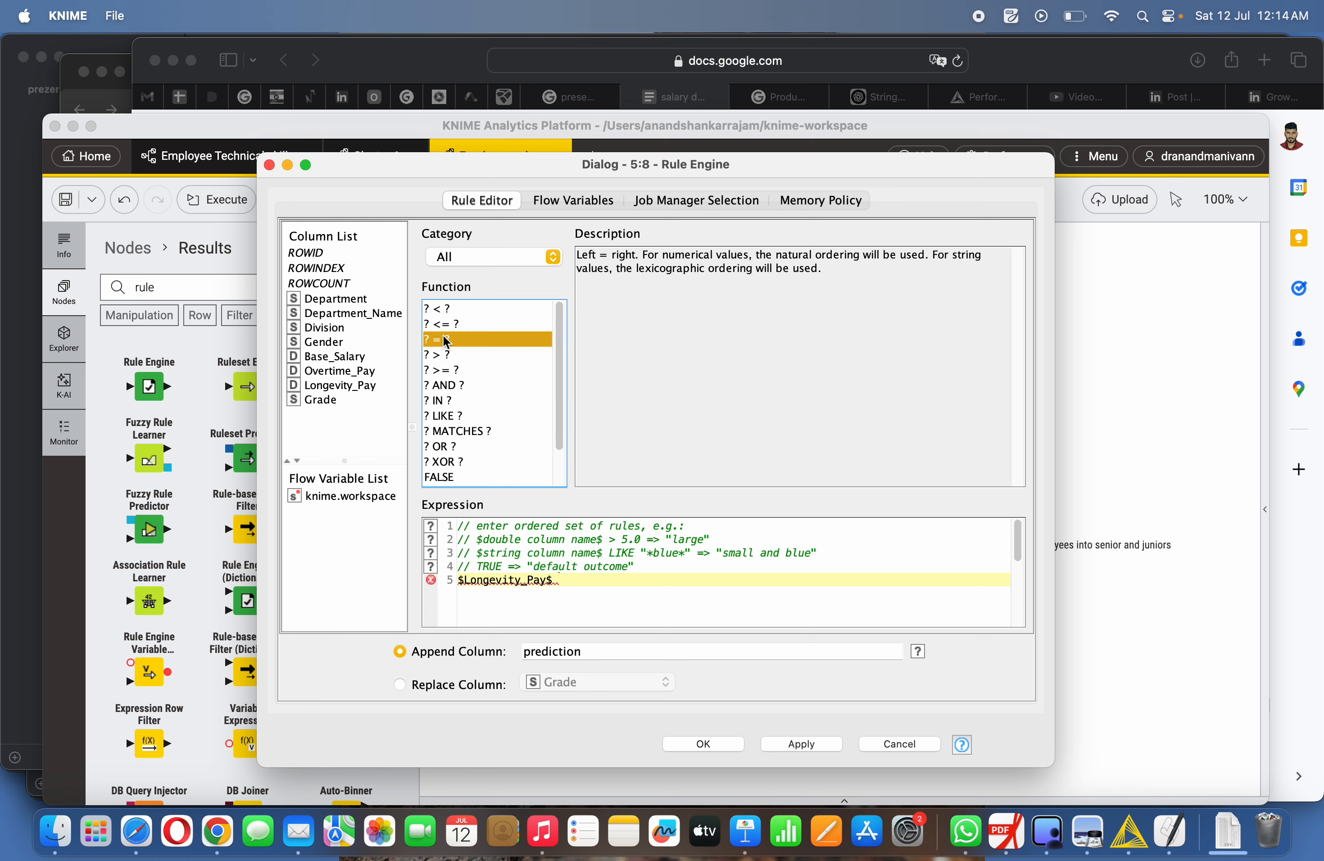
pyautogui.doubleClick(446, 341)
pyautogui.write('0 => "')
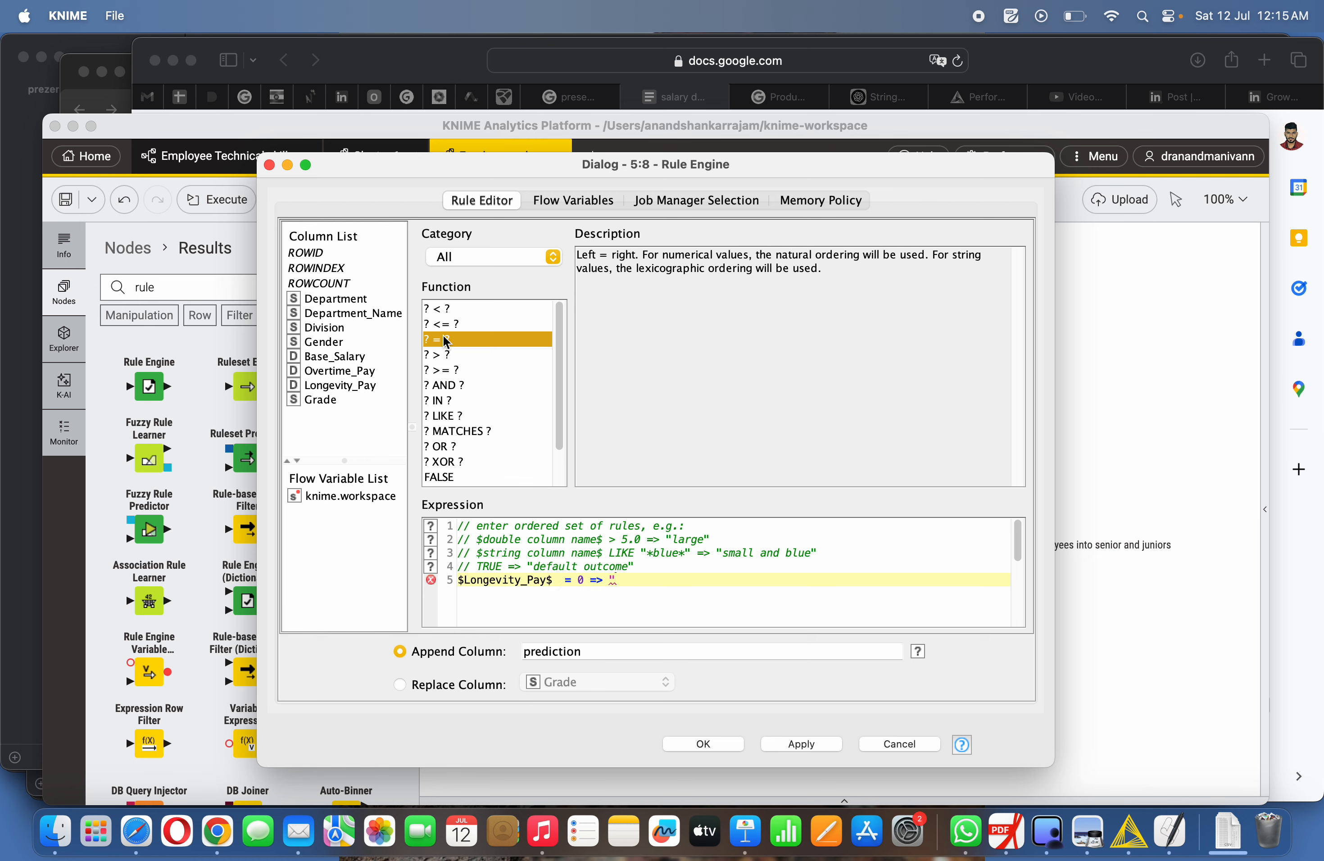
pyautogui.write('Fresh Employees"')
pyautogui.press('Return')
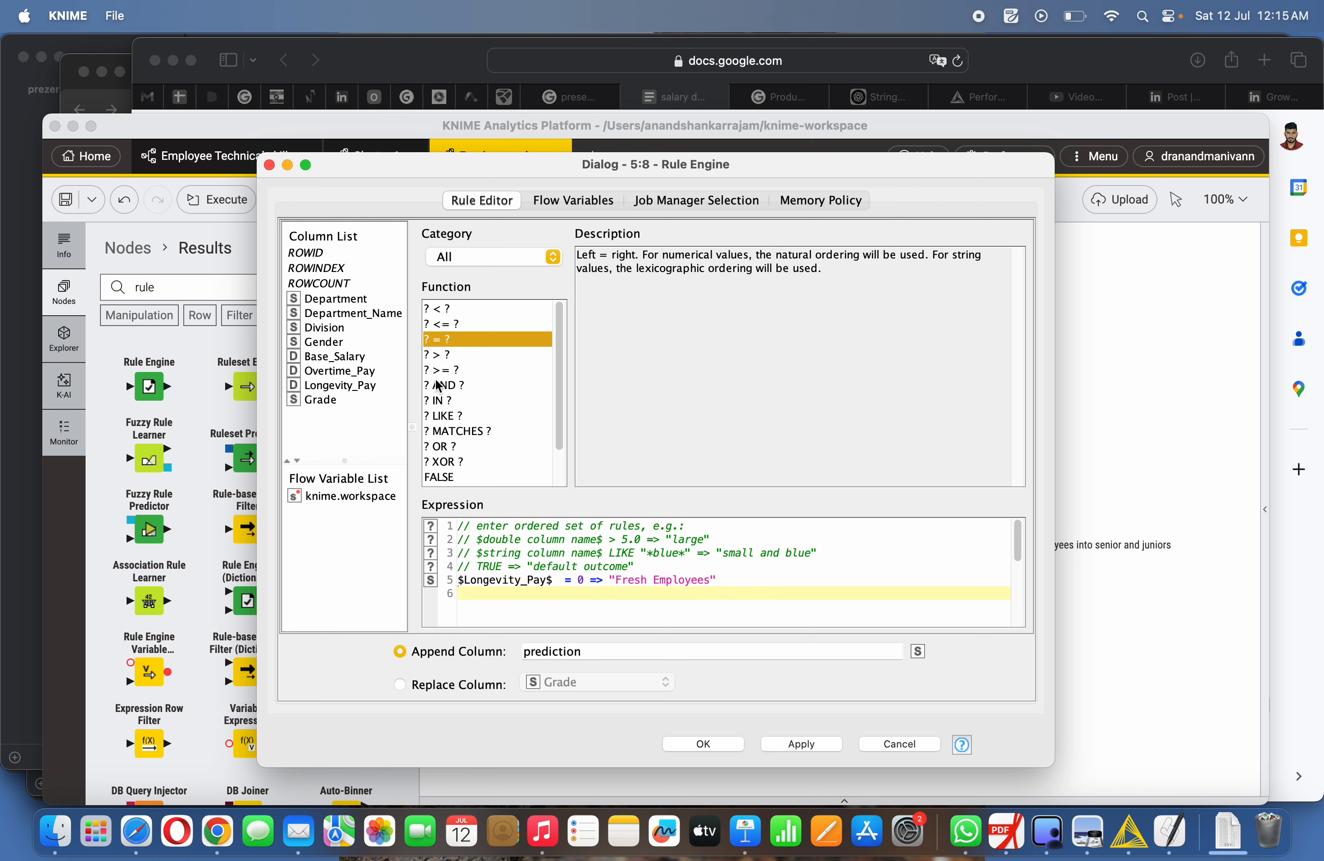
# - Name the appended column Level of employees and confirm the dialog
pyautogui.click(594, 654)
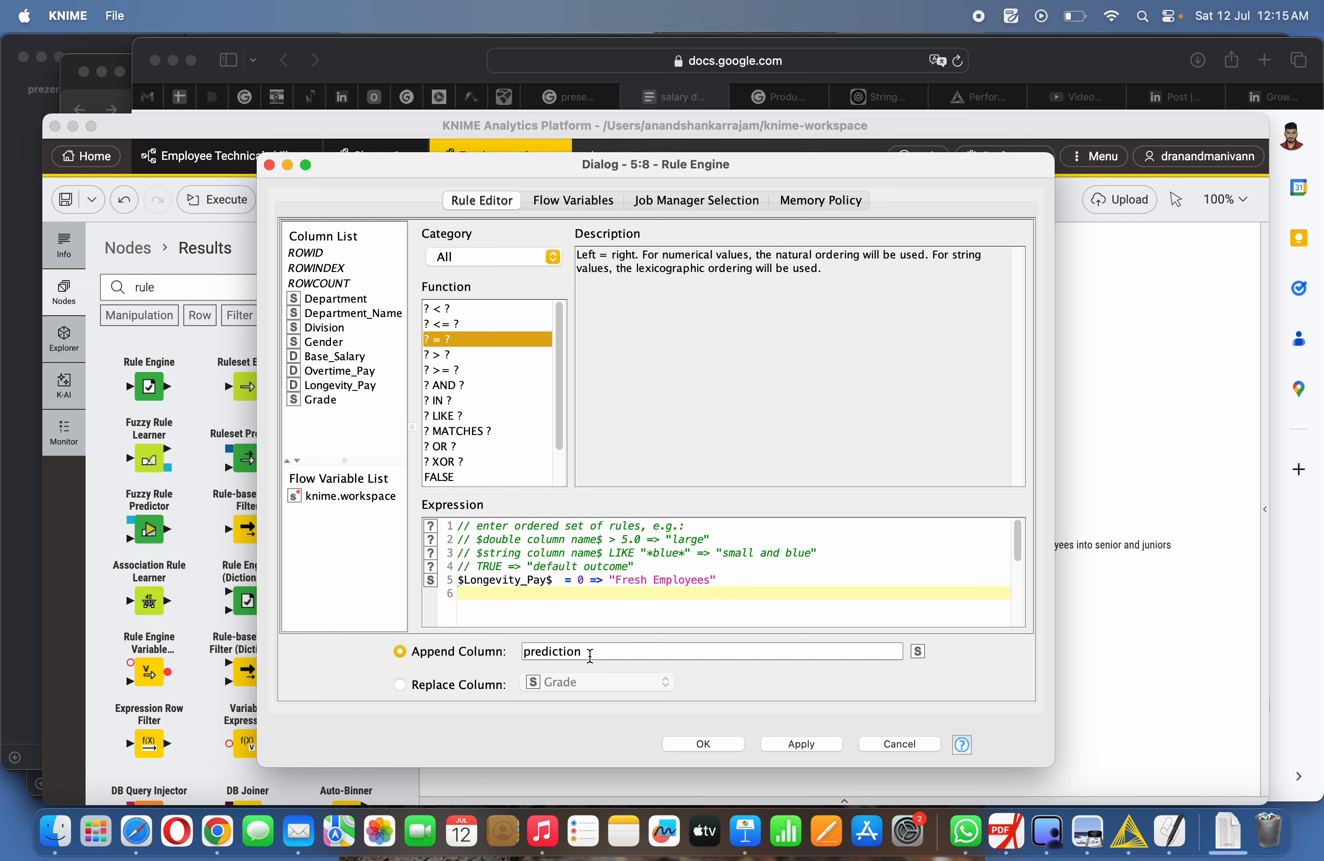
pyautogui.press('BackSpace')
pyautogui.press('BackSpace')
pyautogui.press('BackSpace')
pyautogui.press('BackSpace')
pyautogui.press('BackSpace')
pyautogui.press('BackSpace')
pyautogui.press('BackSpace')
pyautogui.press('BackSpace')
pyautogui.press('BackSpace')
pyautogui.press('BackSpace')
pyautogui.write('Junior Employees')
pyautogui.press('BackSpace')
pyautogui.press('BackSpace')
pyautogui.press('BackSpace')
pyautogui.press('BackSpace')
pyautogui.press('BackSpace')
pyautogui.press('BackSpace')
pyautogui.press('BackSpace')
pyautogui.press('BackSpace')
pyautogui.press('BackSpace')
pyautogui.press('BackSpace')
pyautogui.press('BackSpace')
pyautogui.press('BackSpace')
pyautogui.press('BackSpace')
pyautogui.press('BackSpace')
pyautogui.press('BackSpace')
pyautogui.press('BackSpace')
pyautogui.write('Level of employees')
pyautogui.click(705, 742)
# - Execute the new Rule Engine node
pyautogui.rightClick(793, 644)
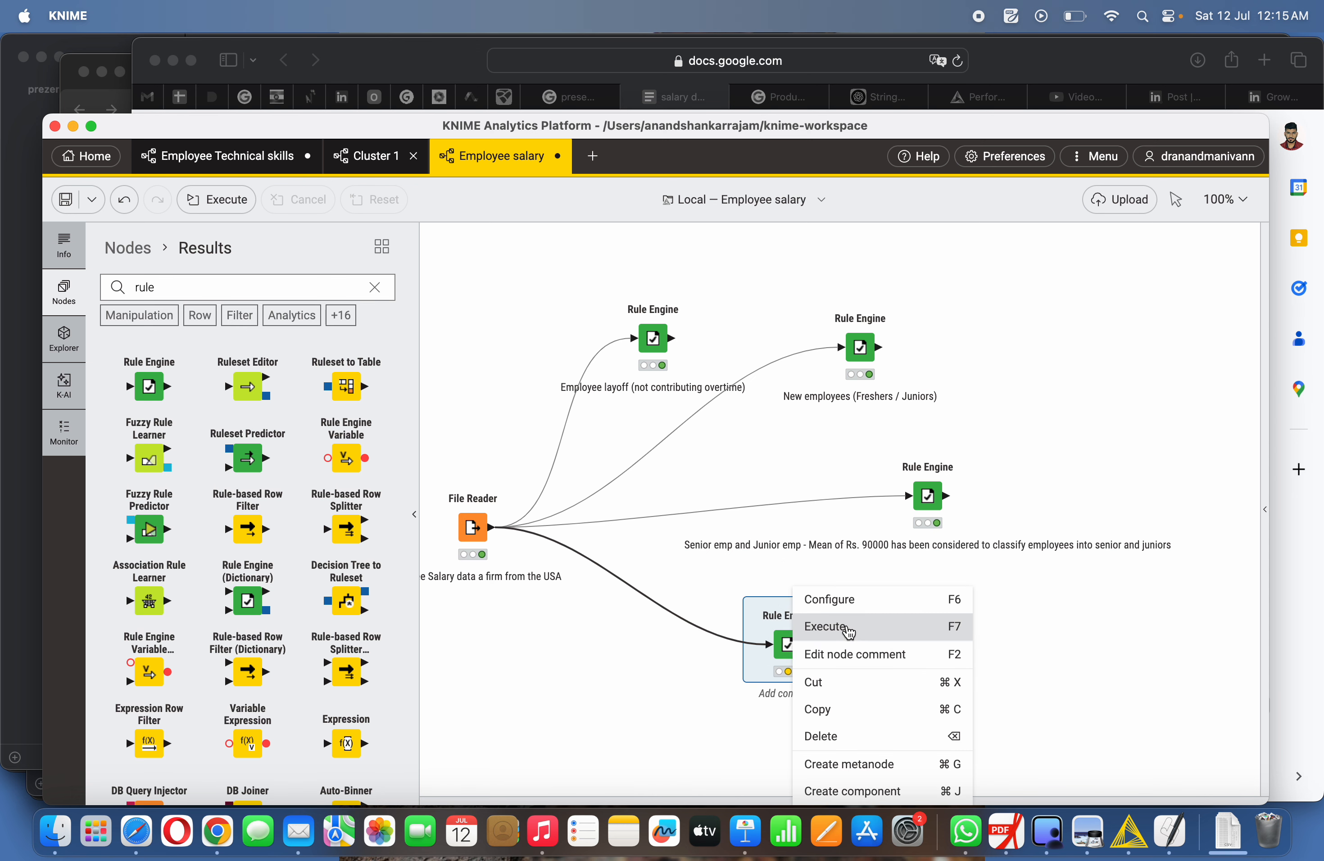
pyautogui.click(813, 709)
# - Open the new Rule Engine's classified values table to examine the Level of employees column, then close it
pyautogui.rightClick(805, 641)
pyautogui.moveTo(938, 600)
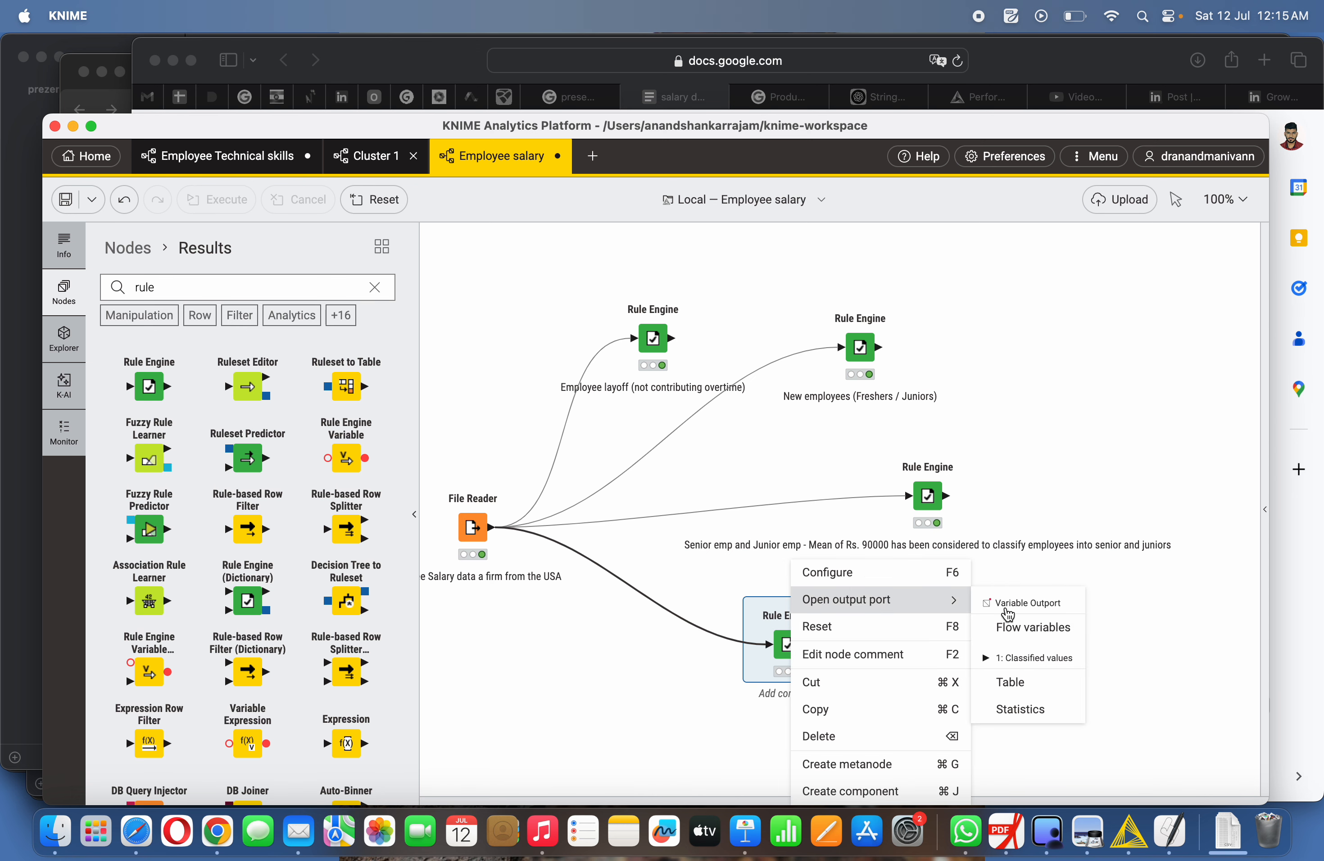
pyautogui.click(1028, 684)
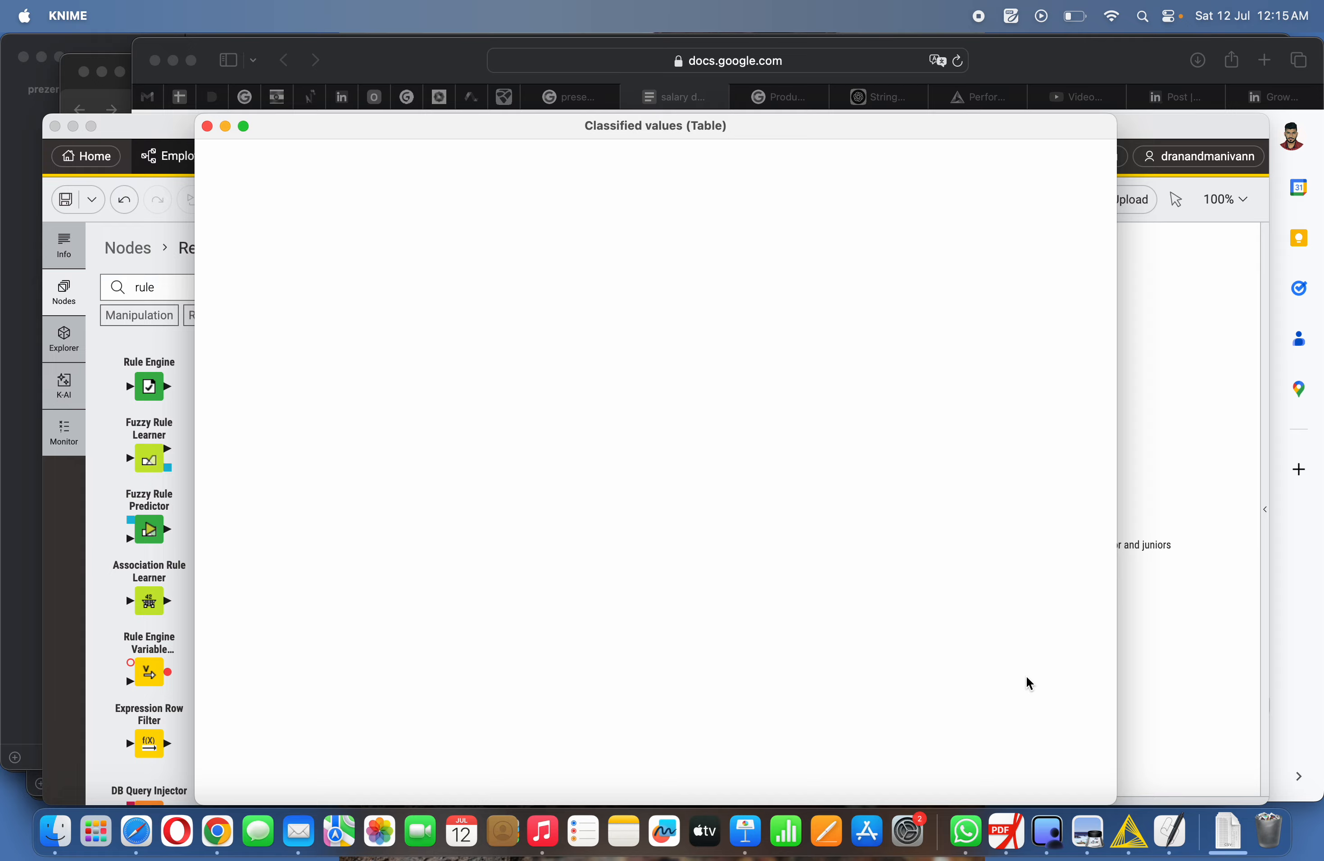
pyautogui.hscroll(2, 842, 603)
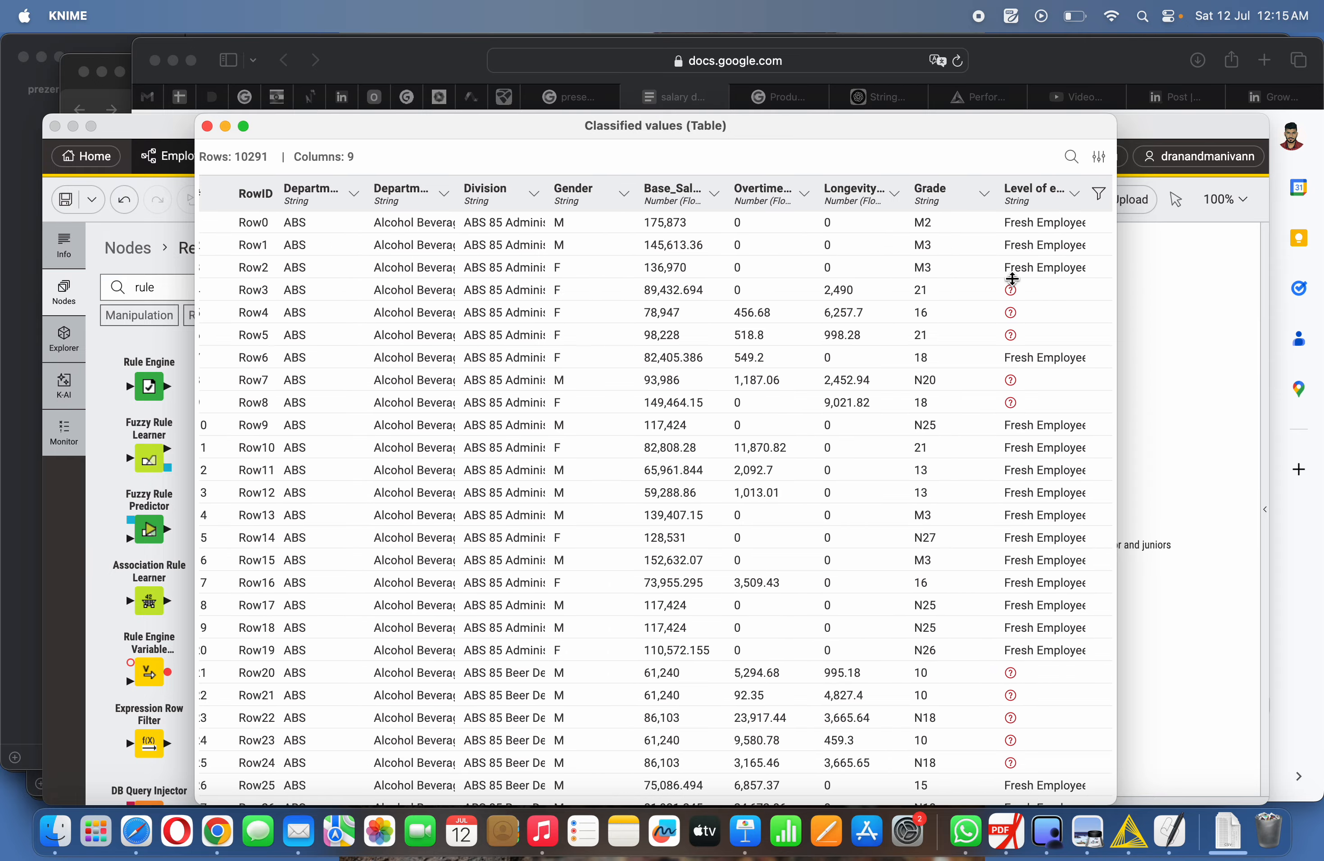
pyautogui.scroll(-5, 1039, 230)
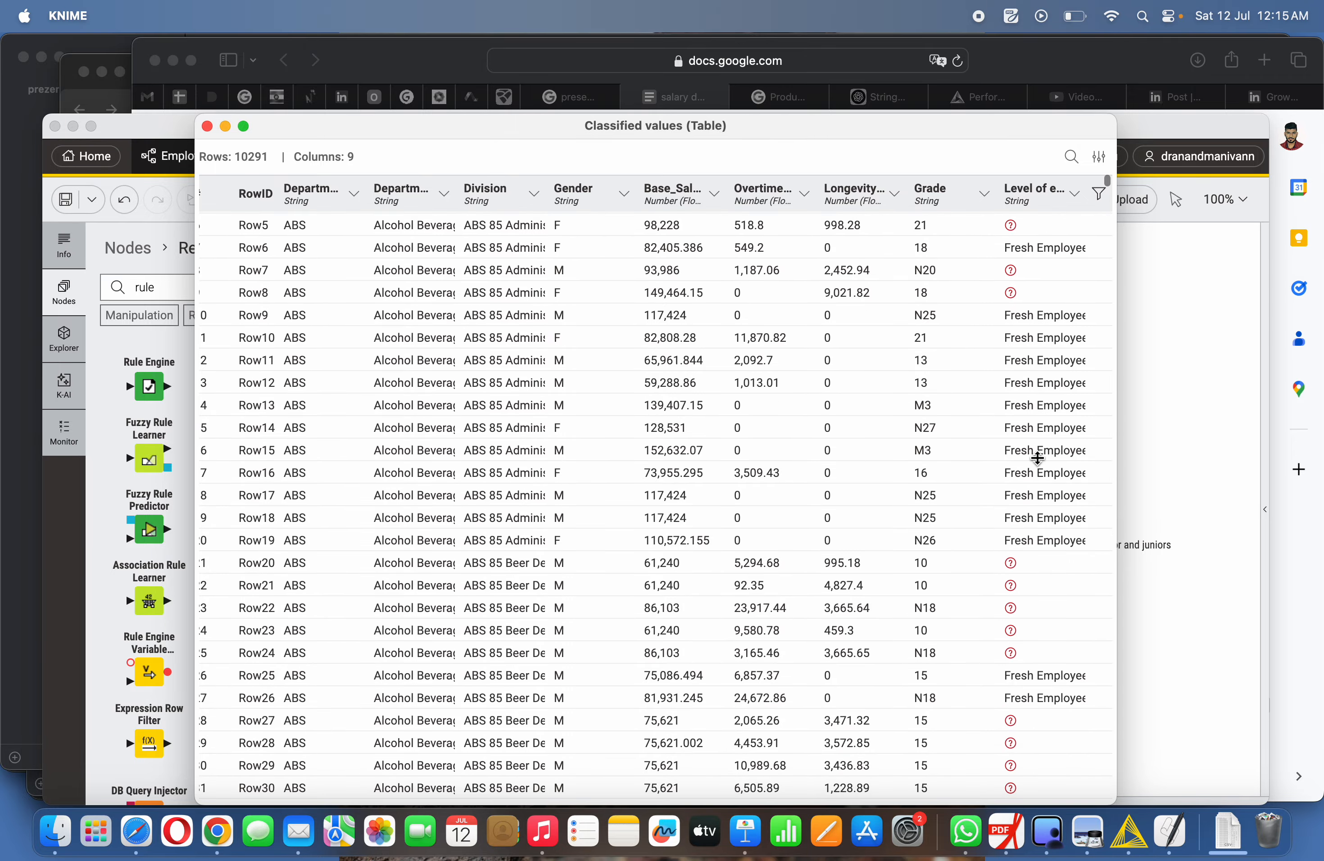
pyautogui.scroll(-2, 1038, 457)
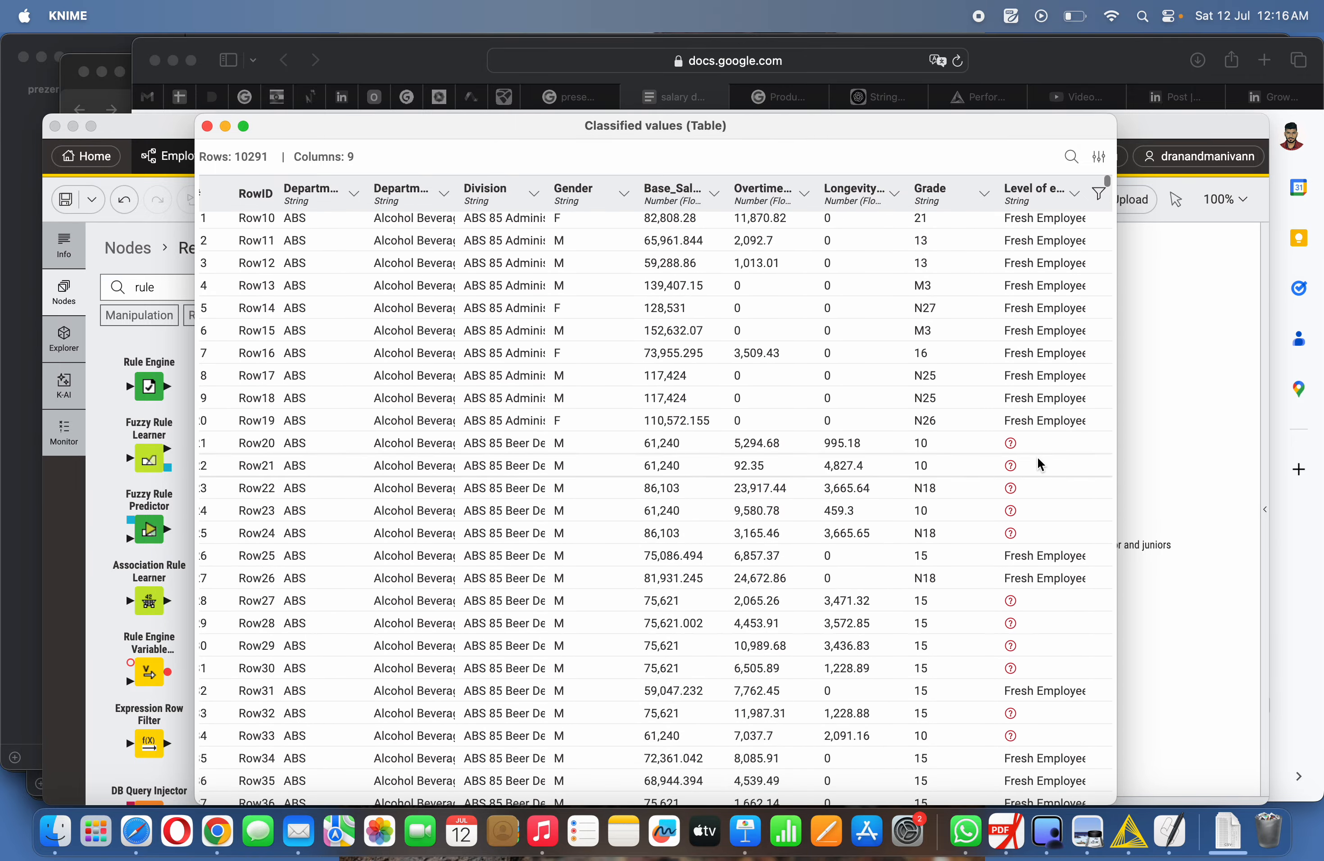
pyautogui.scroll(6, 1038, 458)
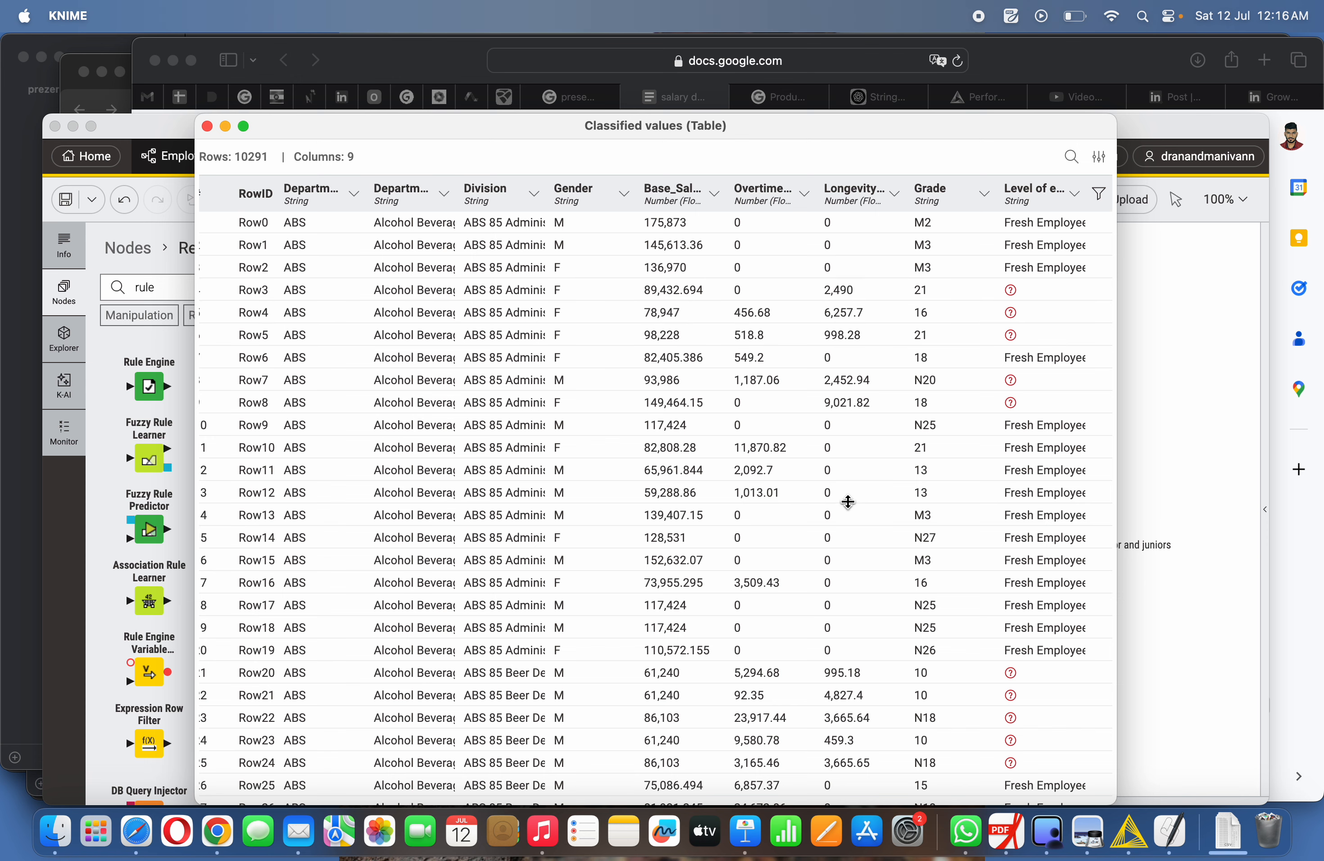
pyautogui.scroll(-2, 848, 500)
pyautogui.scroll(2, 848, 500)
pyautogui.click(206, 126)
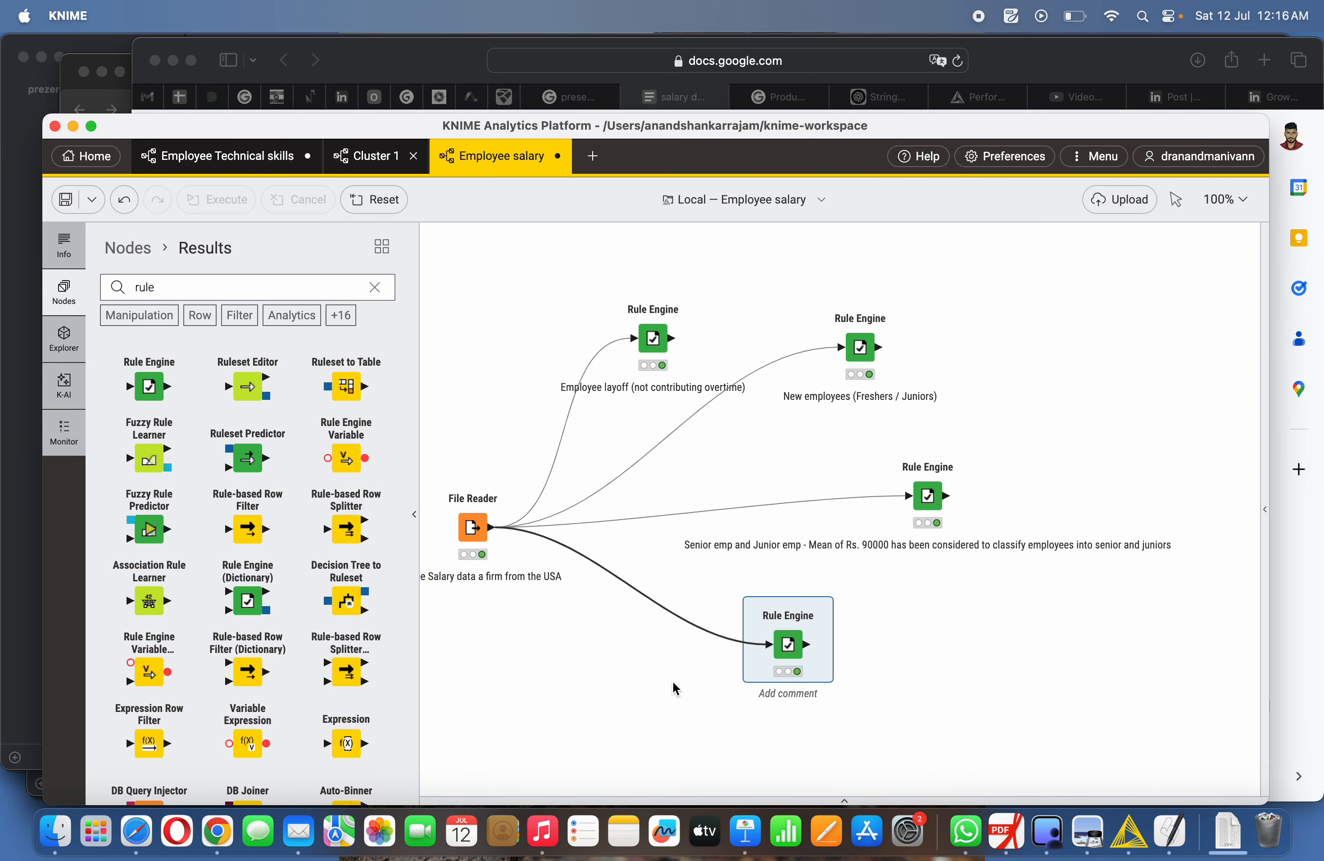
# - Reposition the new Rule Engine node slightly and open its rule configuration
pyautogui.moveTo(773, 653); pyautogui.dragTo(793, 635)
pyautogui.rightClick(804, 631)
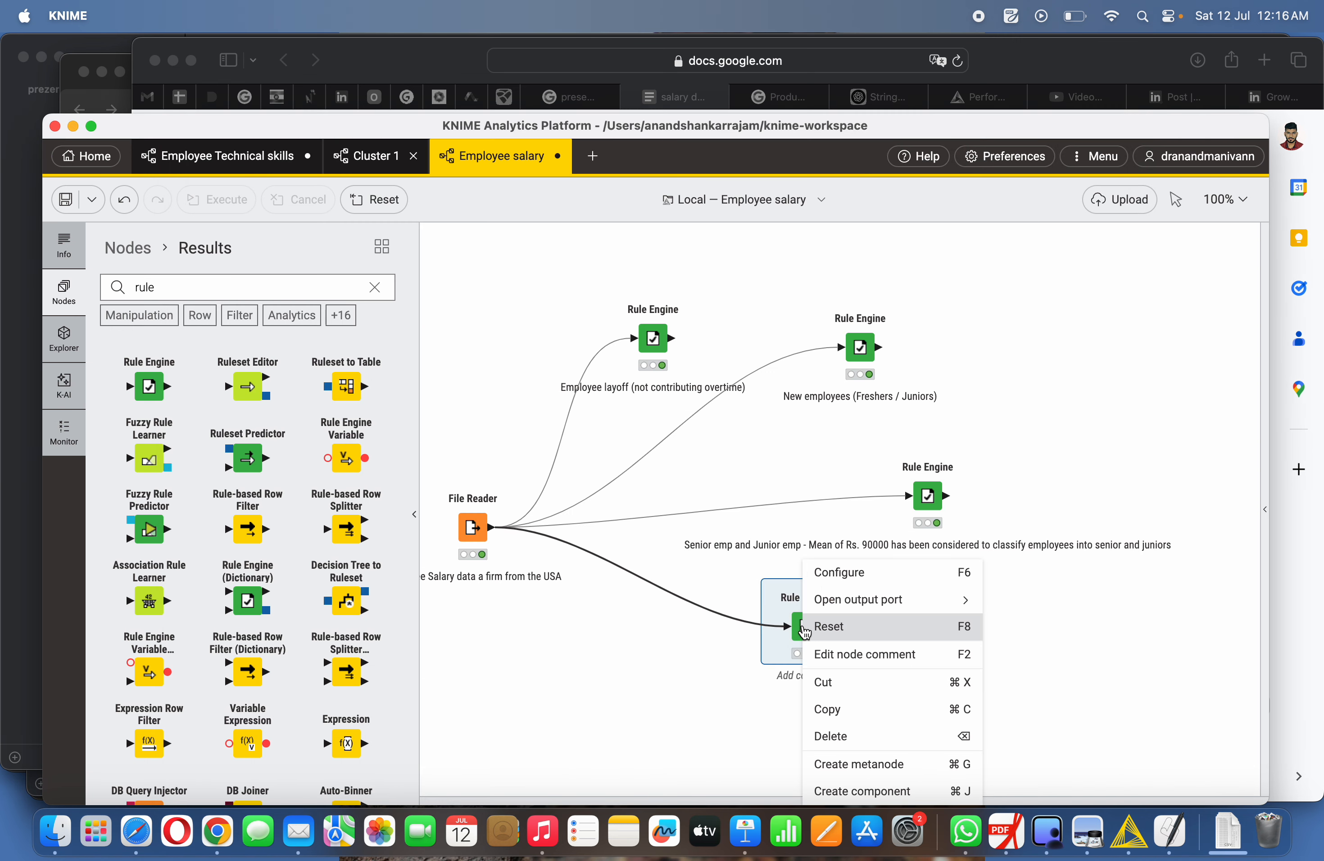
pyautogui.click(837, 571)
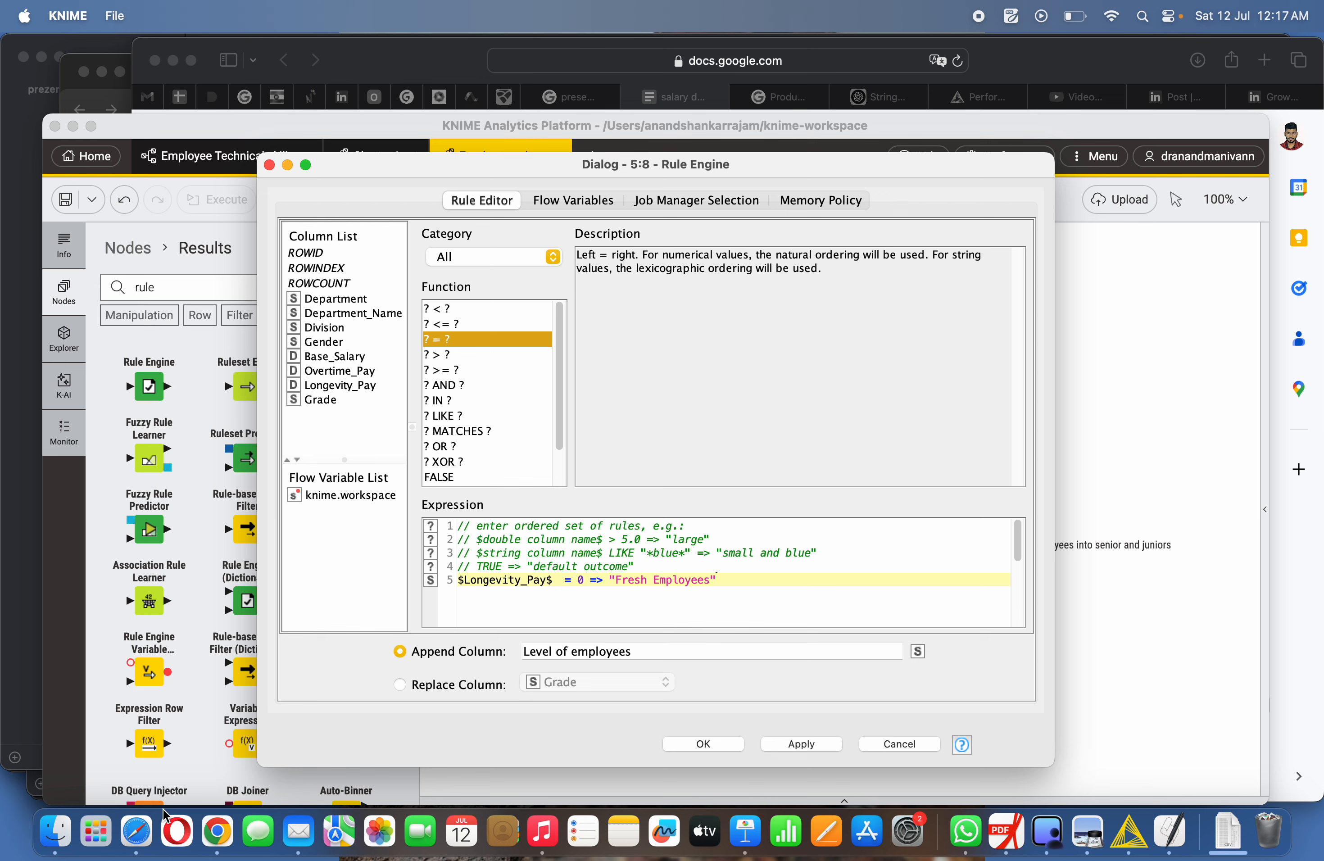
# - Switch to the Screenshot app from Launchpad to capture a region of the dialog
pyautogui.click(97, 831)
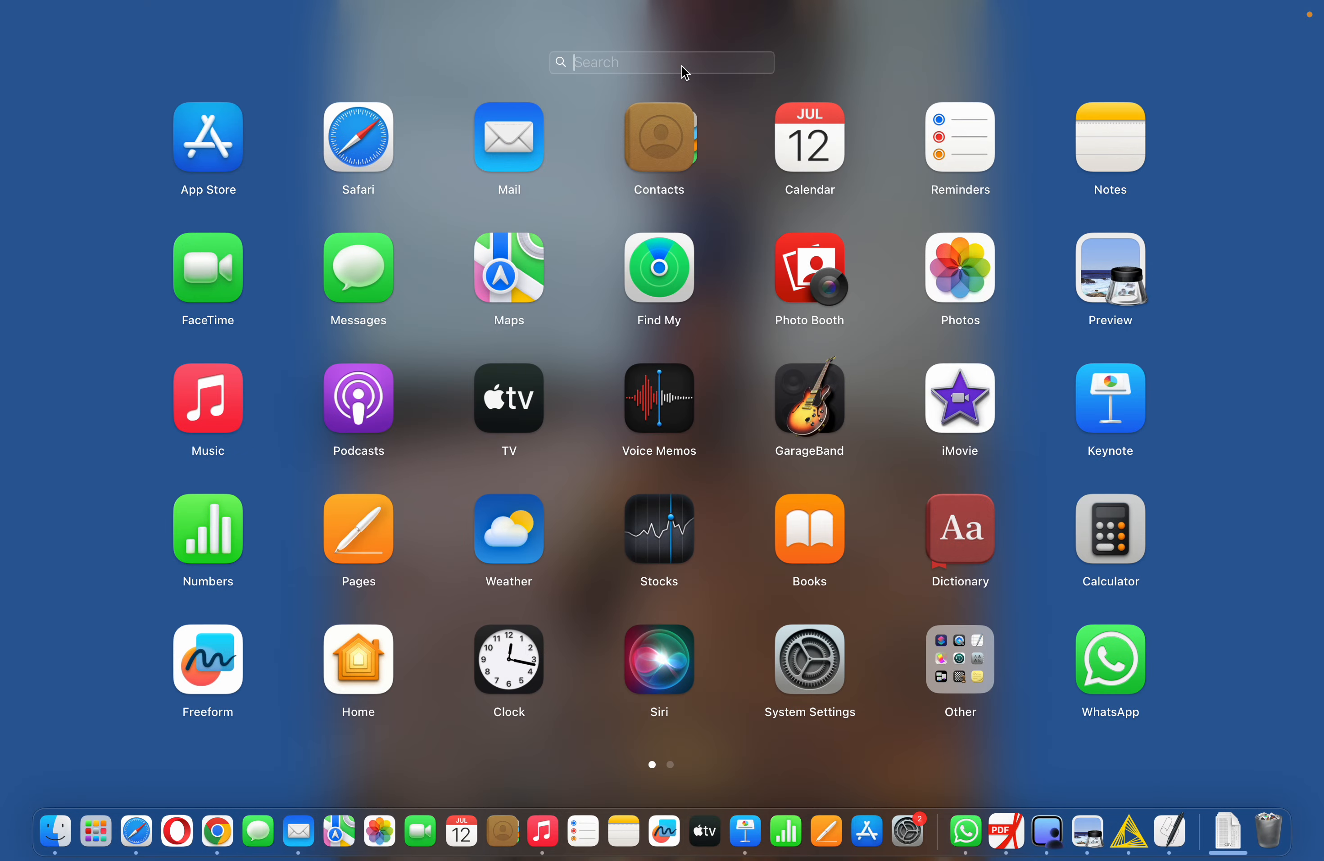
pyautogui.write('sc')
pyautogui.click(681, 171)
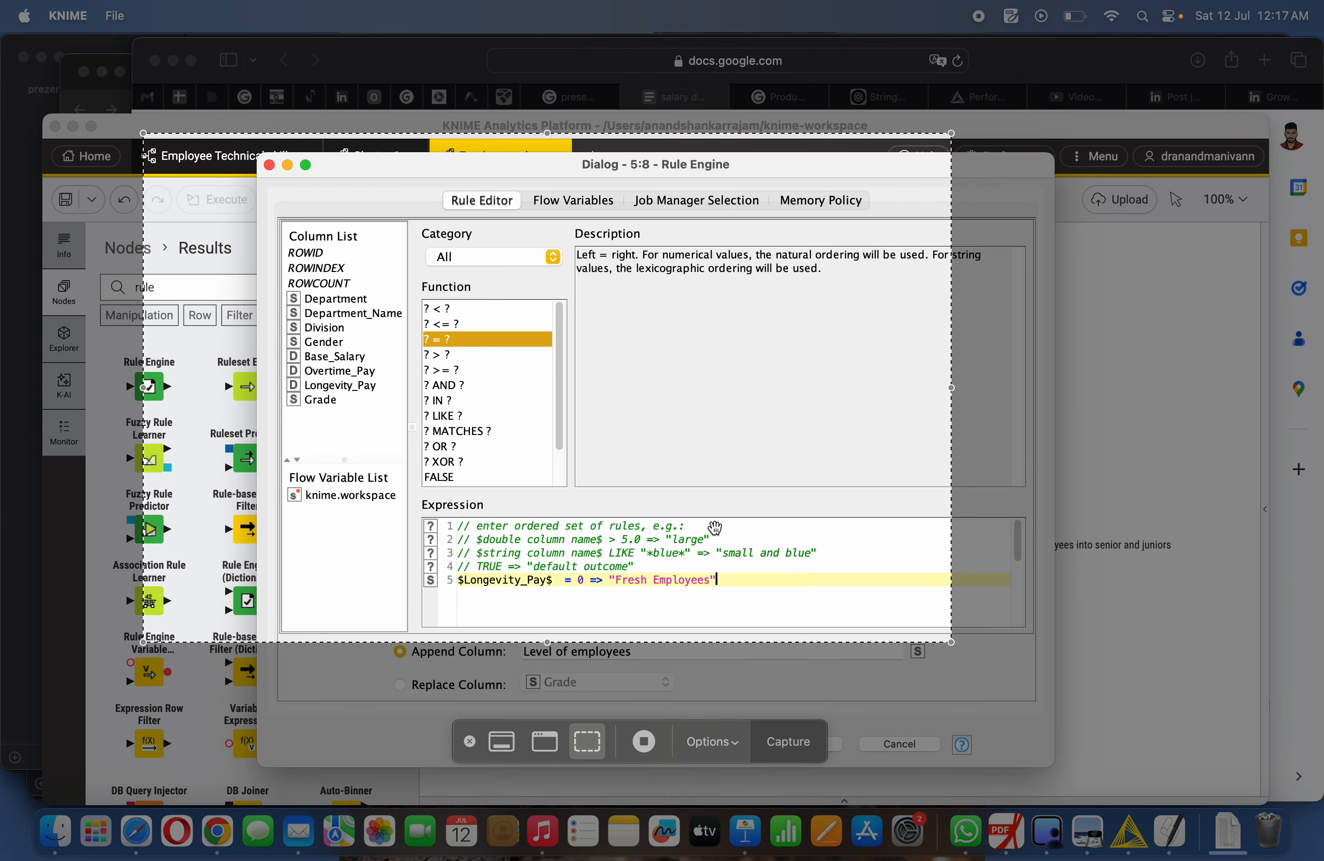